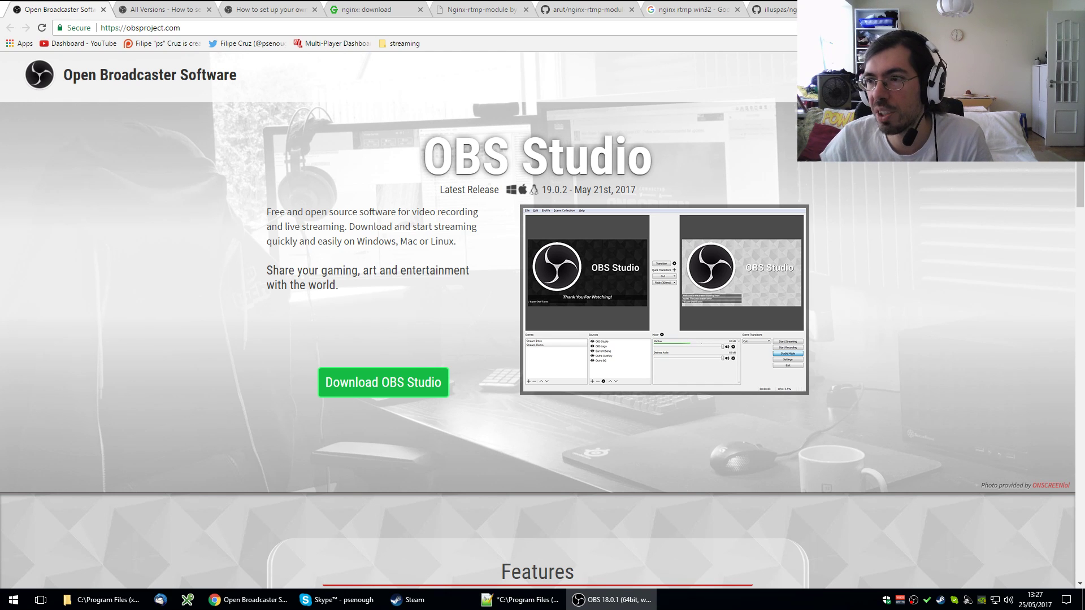
- Set OBS's stream type to Streaming Services, browse its service list, then switch to the nginx RTMP guide
{"action": "left_click_drag", "start_coordinate": [1084, 85], "coordinate": [301, 42]}
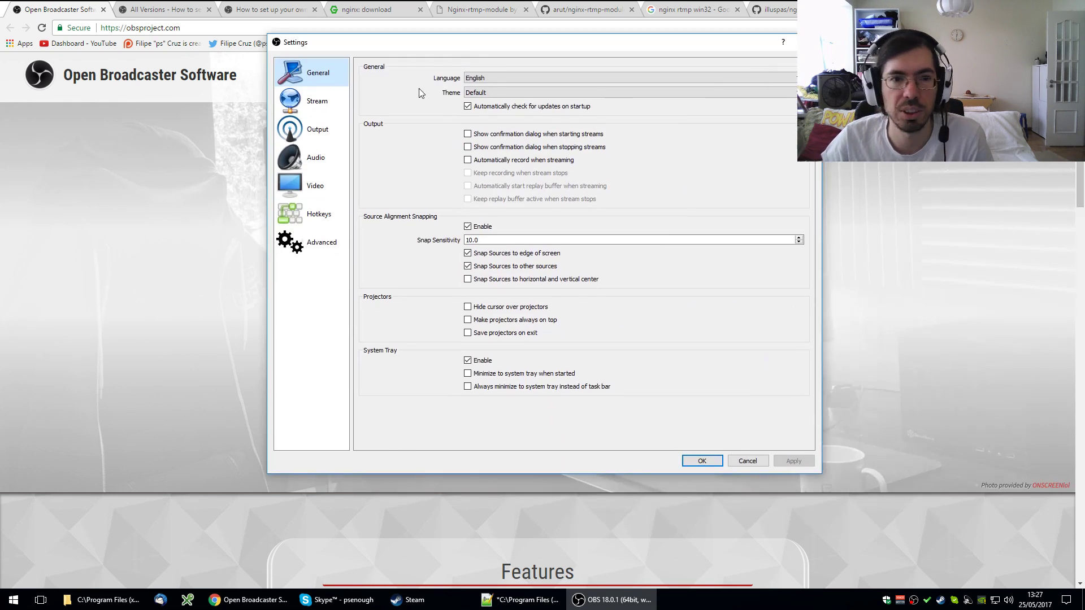
{"action": "left_click", "coordinate": [317, 106]}
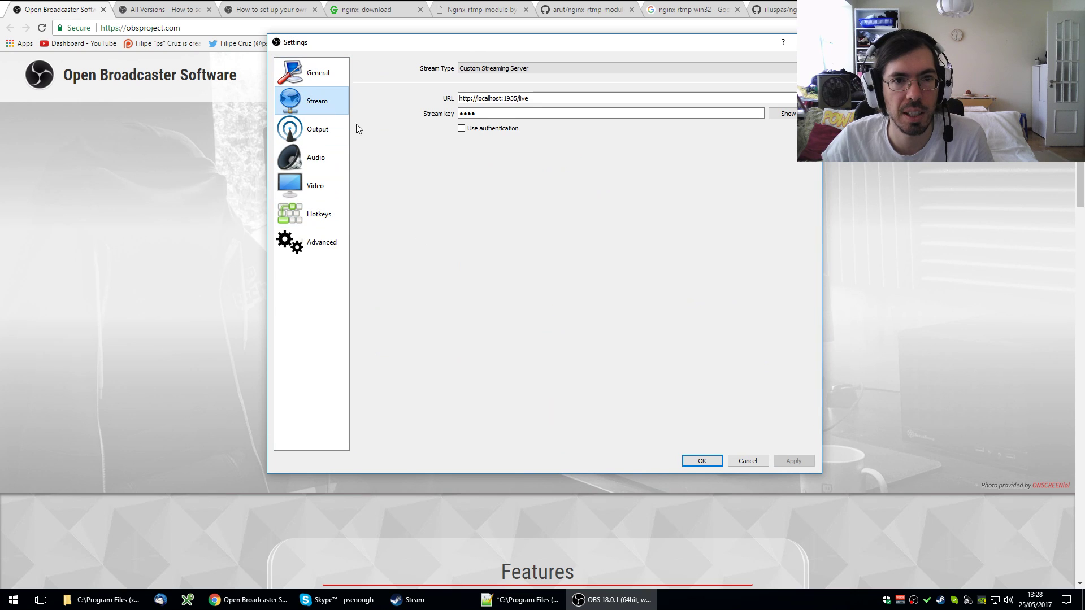
{"action": "left_click", "coordinate": [521, 68]}
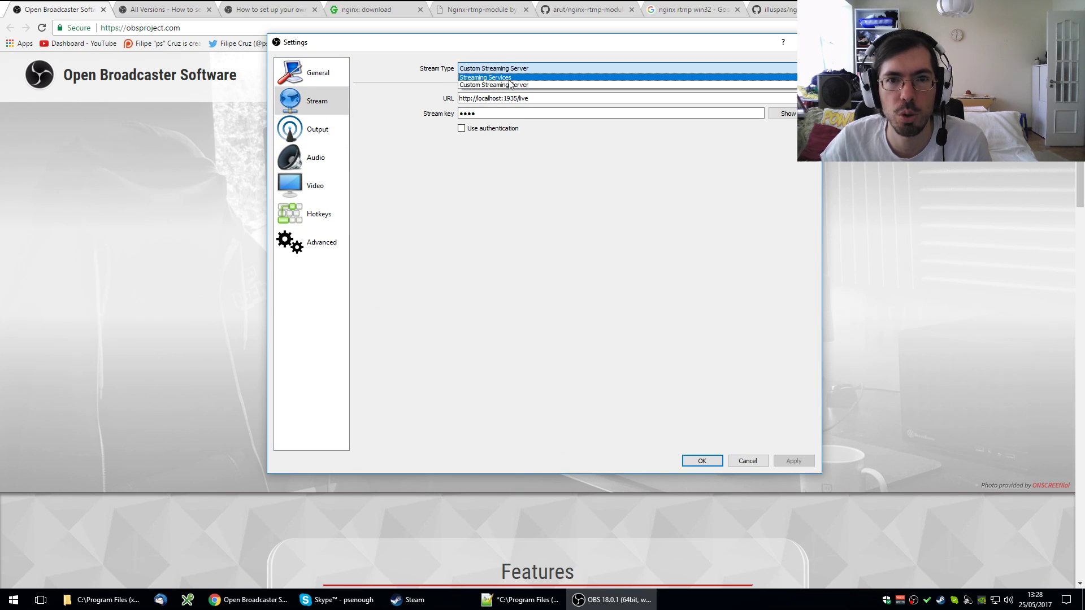
{"action": "left_click", "coordinate": [497, 77]}
{"action": "left_click", "coordinate": [524, 96]}
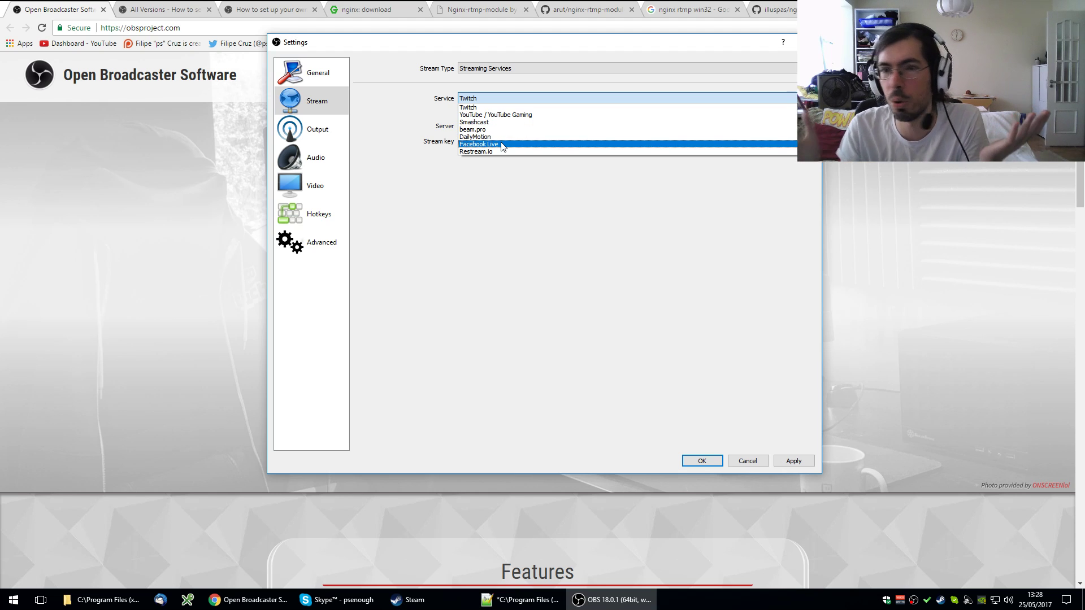
{"action": "left_click", "coordinate": [161, 9]}
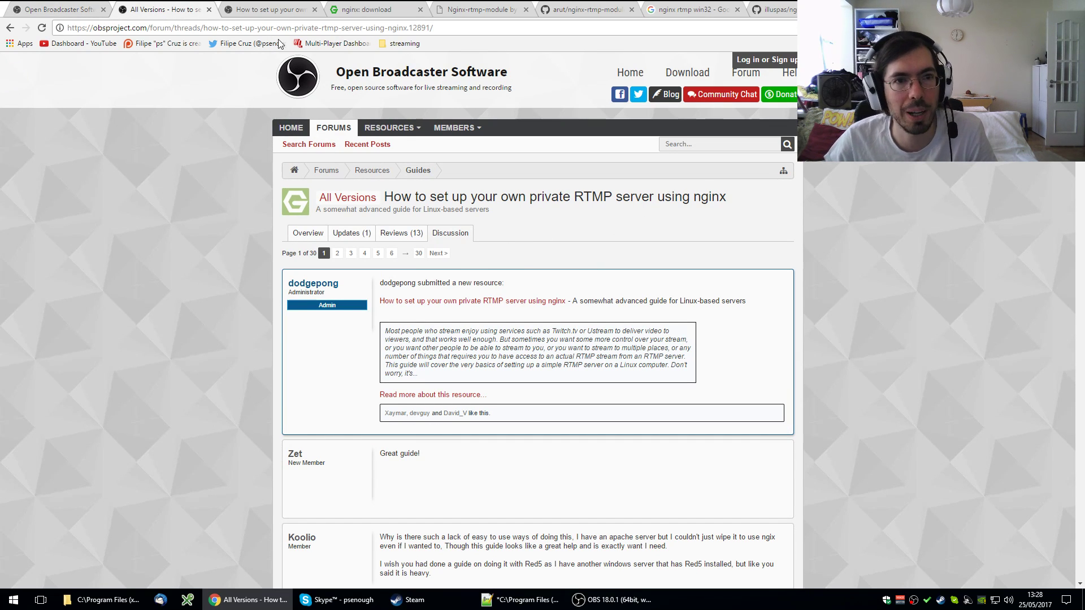
- Read the private RTMP server guide, glance at OBS settings, then view the nginx download page
{"action": "left_click", "coordinate": [263, 10]}
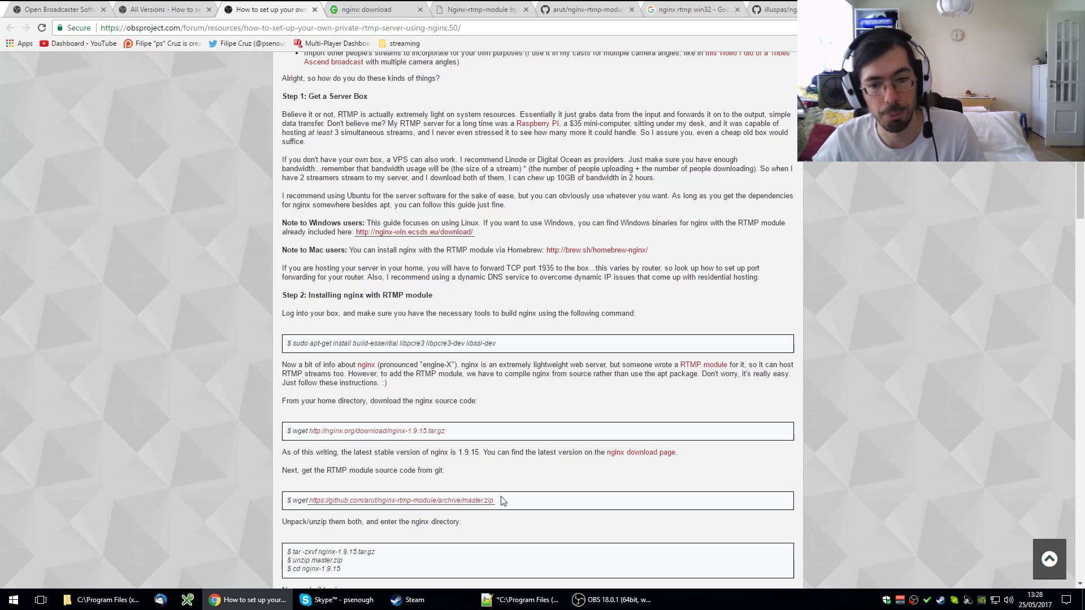
{"action": "left_click", "coordinate": [605, 599]}
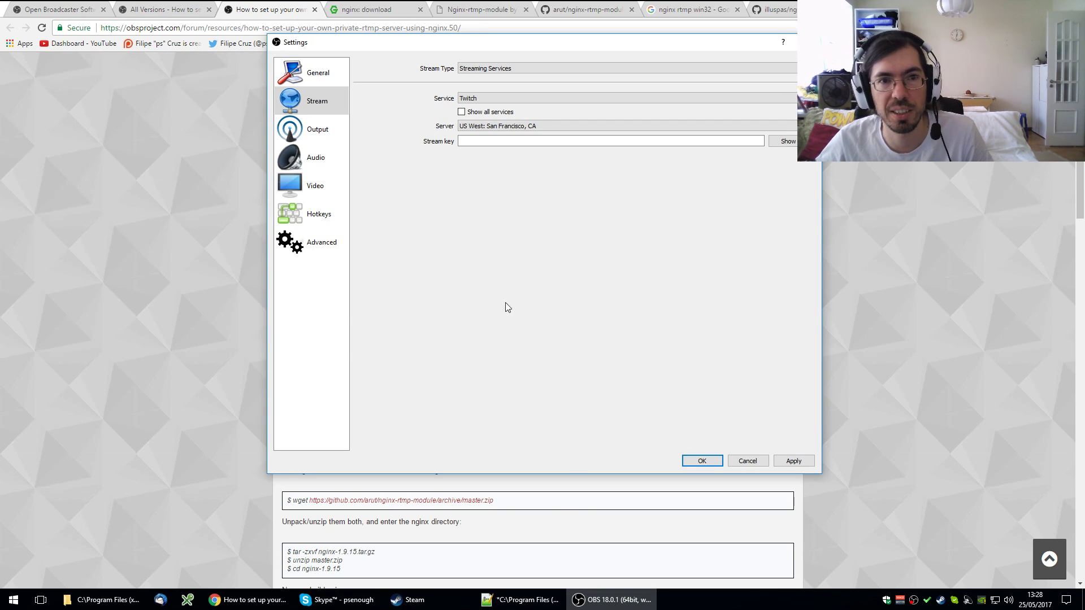
{"action": "left_click", "coordinate": [107, 159]}
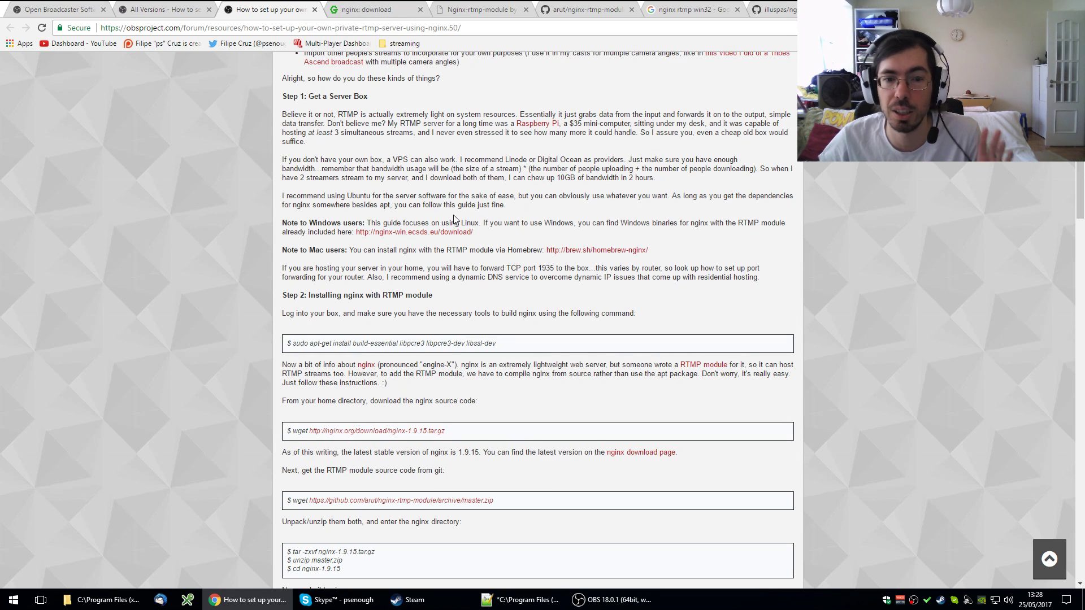
{"action": "left_click", "coordinate": [369, 10]}
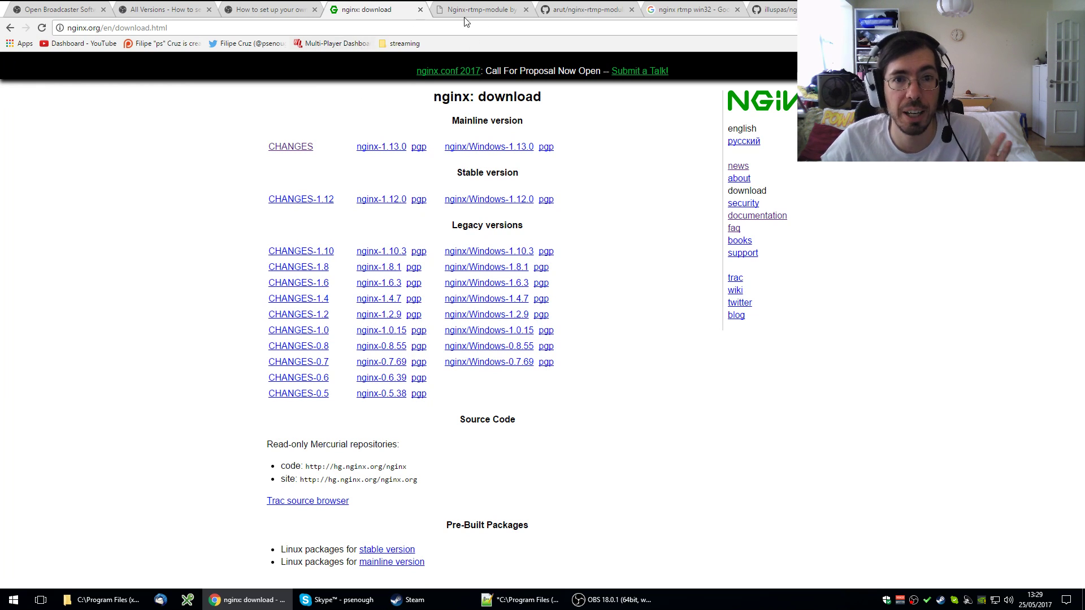
- Inspect the web address of the Nginx-rtmp-module page
{"action": "left_click", "coordinate": [488, 12]}
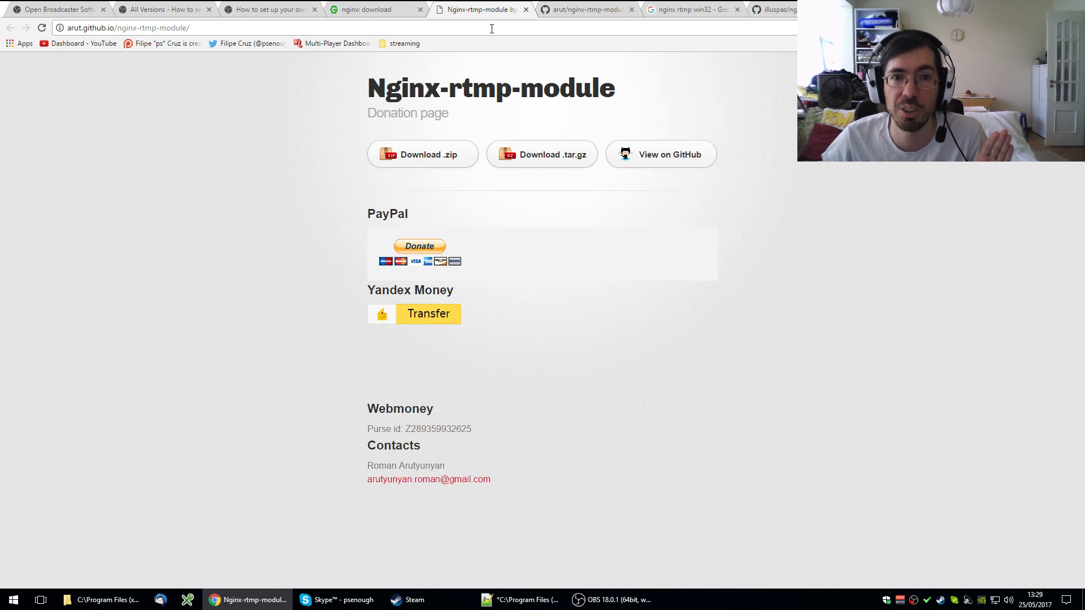
{"action": "left_click", "coordinate": [88, 28]}
{"action": "left_click", "coordinate": [82, 28]}
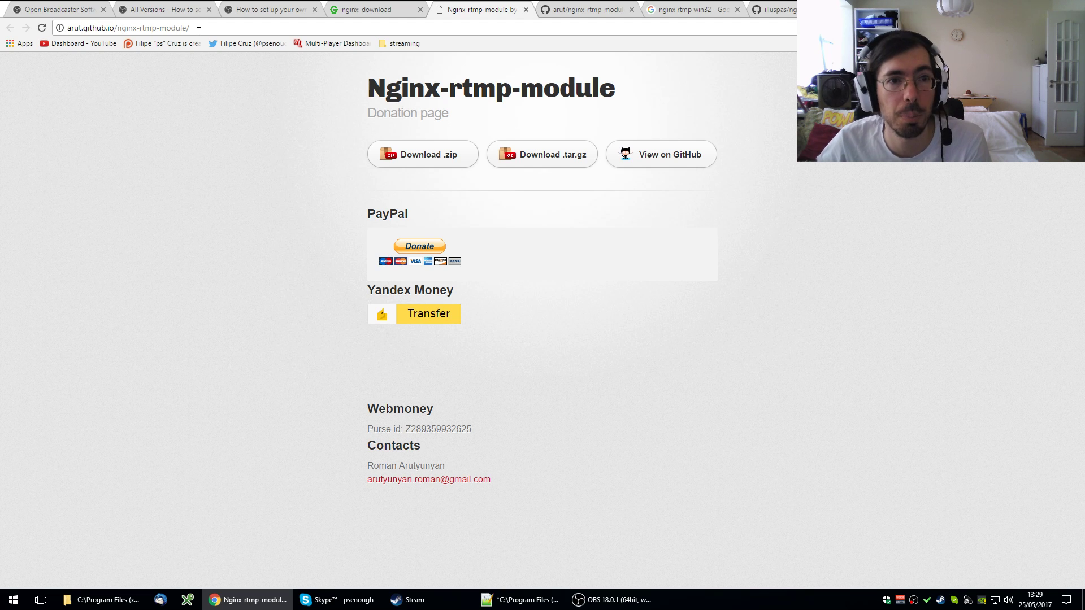
- From the RTMP guide, open the nginx-win Windows builds link in a new tab
{"action": "left_click", "coordinate": [256, 13]}
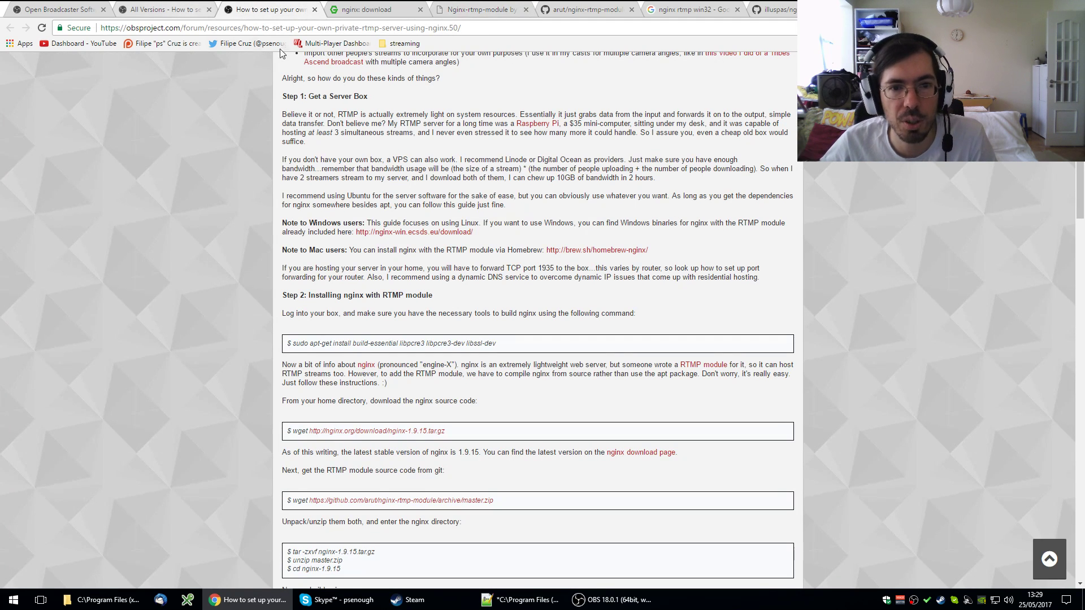
{"action": "right_click", "coordinate": [420, 232]}
{"action": "left_click", "coordinate": [467, 241]}
- Look over the Windows builds index and the illuspas/nginx-rtmp-win32 GitHub repository, then view the module's donation page
{"action": "left_click", "coordinate": [337, 10]}
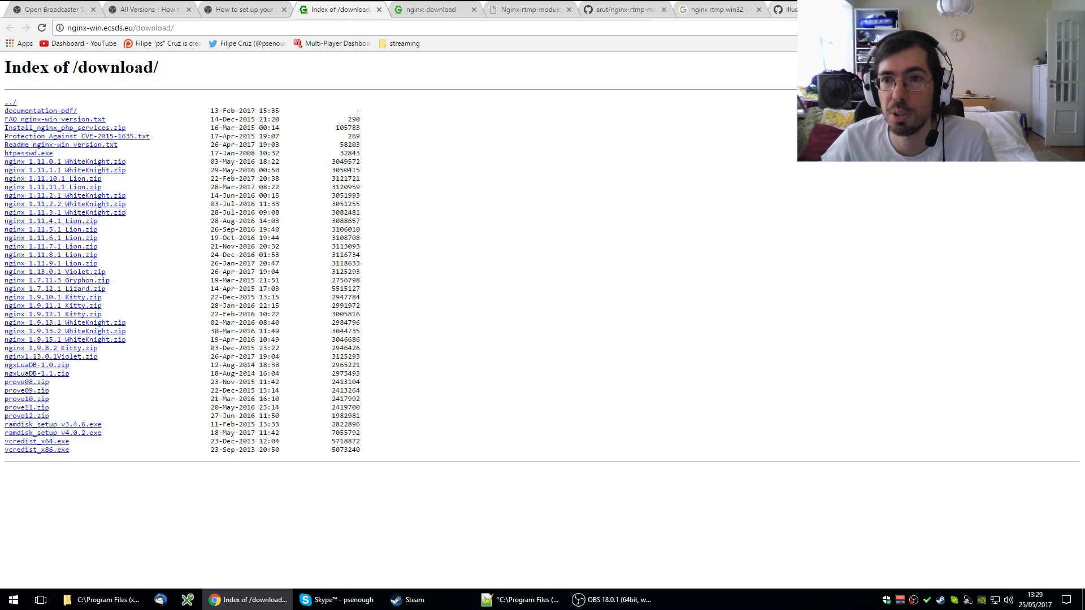
{"action": "left_click", "coordinate": [786, 9]}
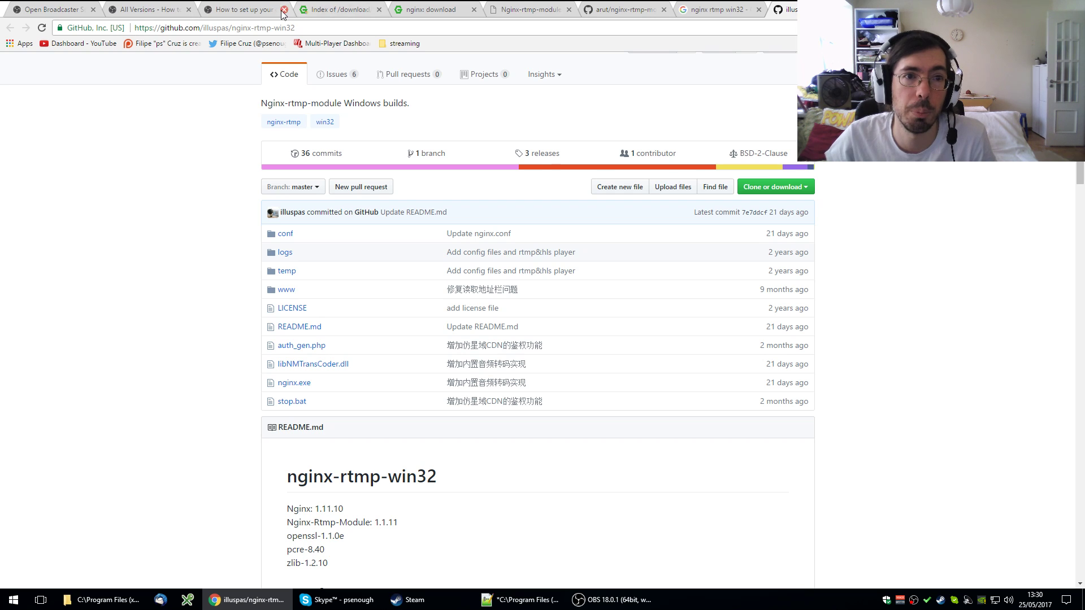
{"action": "left_click", "coordinate": [531, 10]}
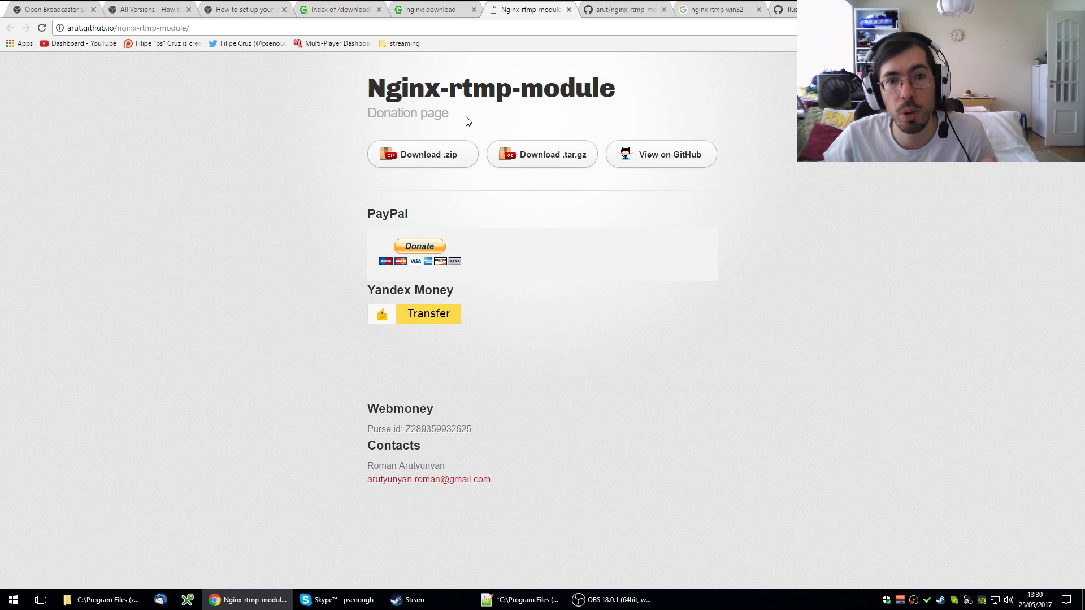
- Restore and widen the nginx-rtmp-win32-master folder window, then open conf\nginx.conf in Notepad++
{"action": "left_click", "coordinate": [129, 603]}
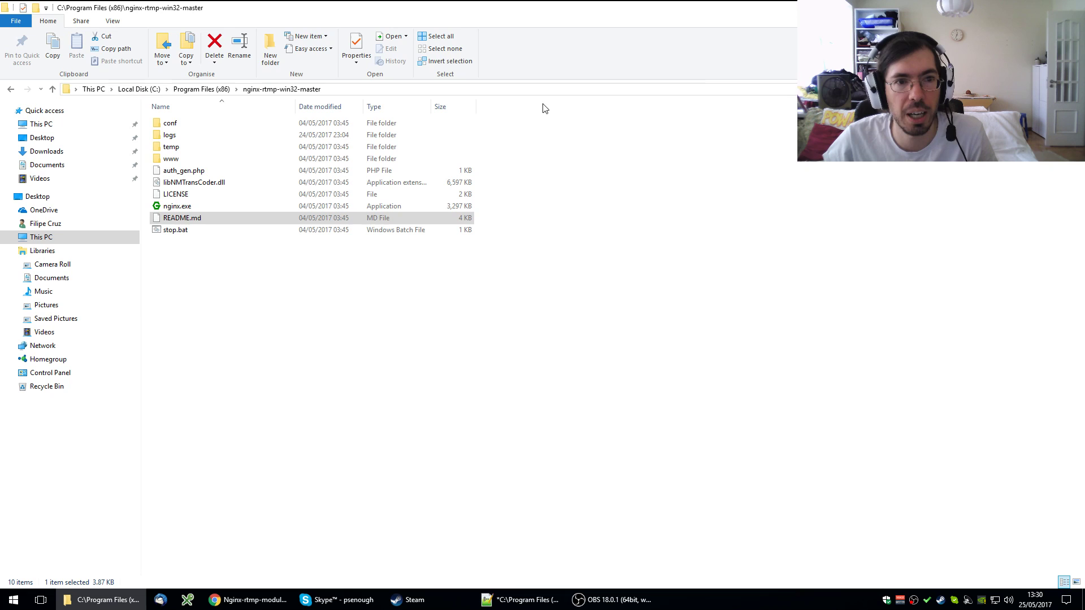
{"action": "left_click", "coordinate": [1046, 6]}
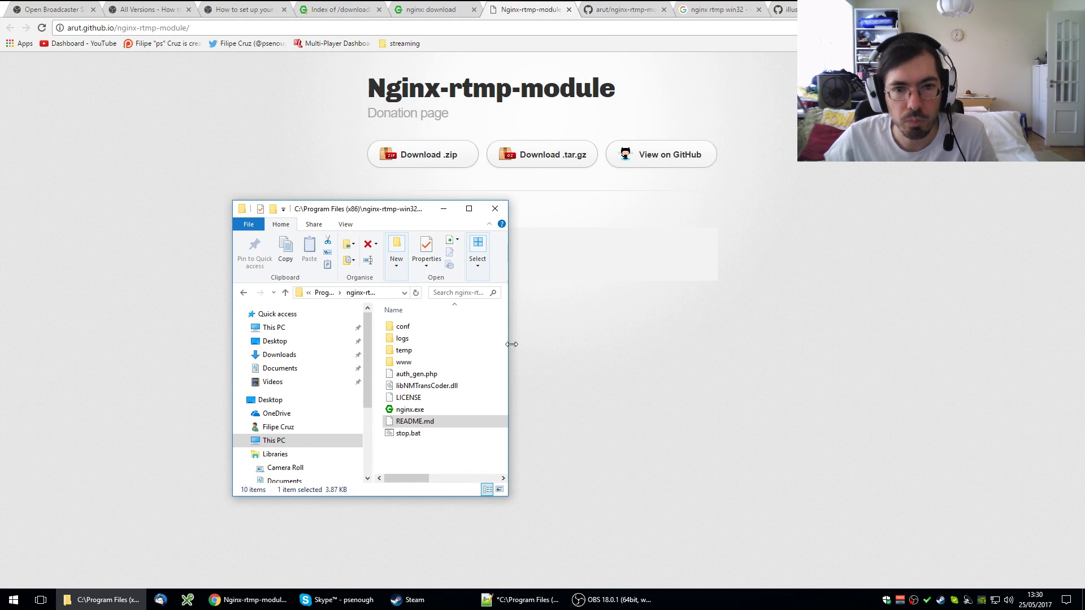
{"action": "left_click_drag", "start_coordinate": [511, 344], "coordinate": [677, 344]}
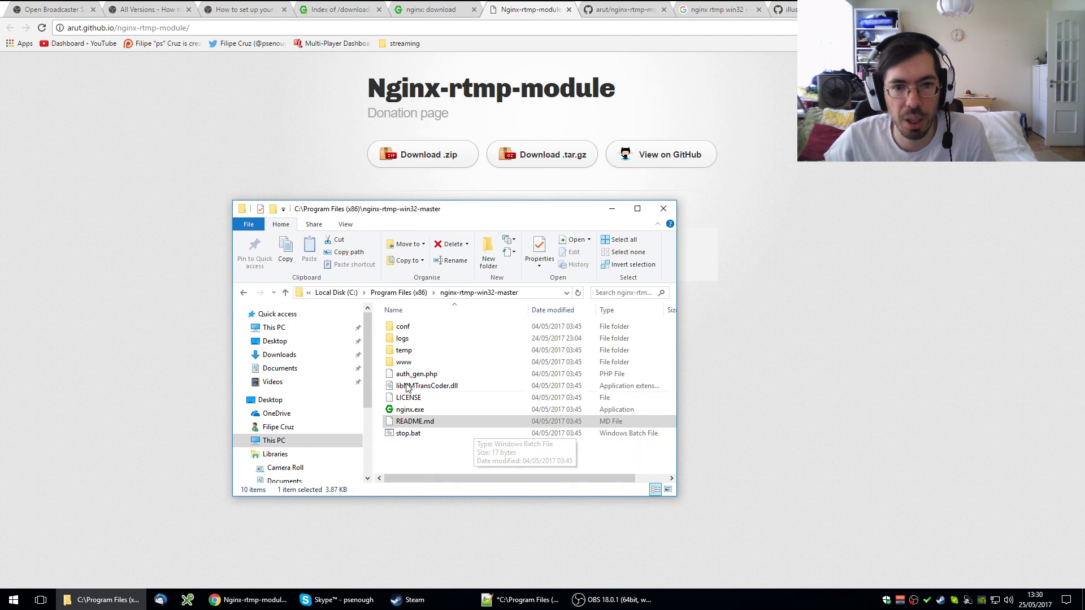
{"action": "double_click", "coordinate": [404, 327]}
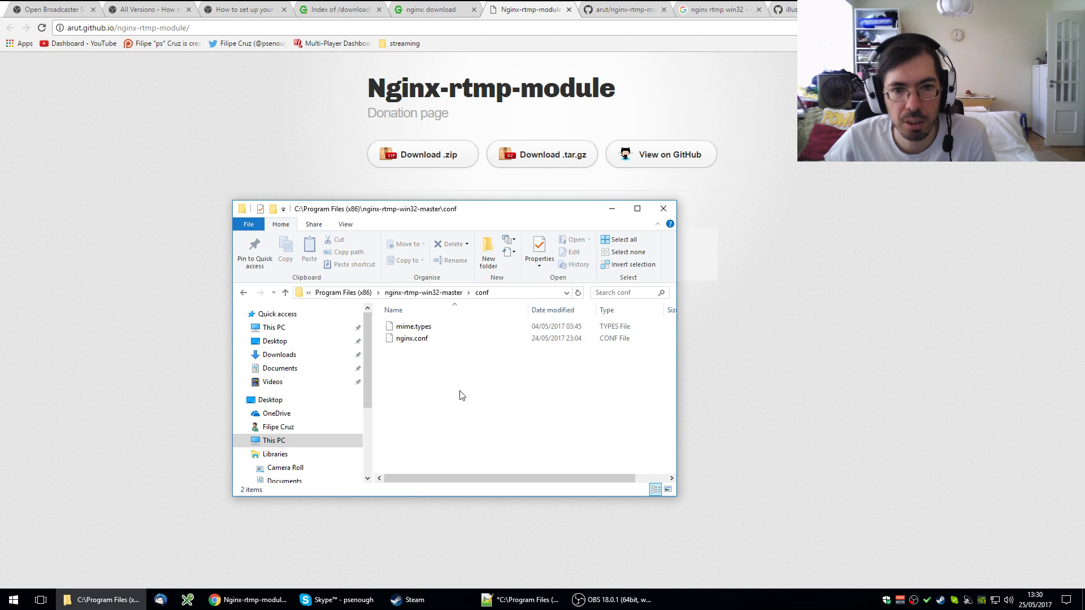
{"action": "double_click", "coordinate": [412, 339]}
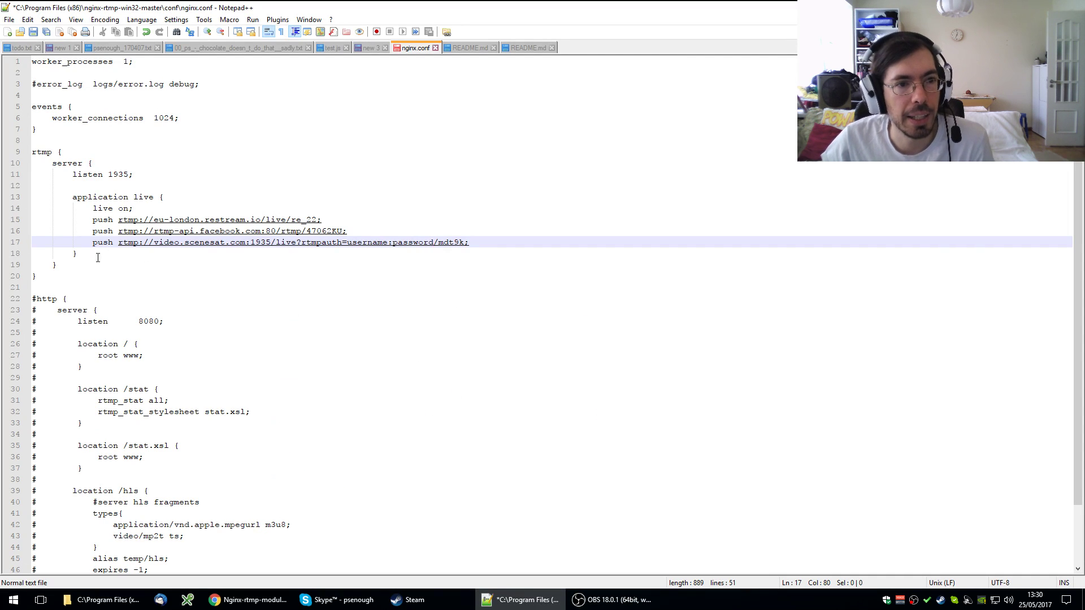
- Highlight the events and rtmp blocks (lines 1–20) and the commented http block of nginx.conf
{"action": "left_click_drag", "start_coordinate": [56, 277], "coordinate": [33, 61]}
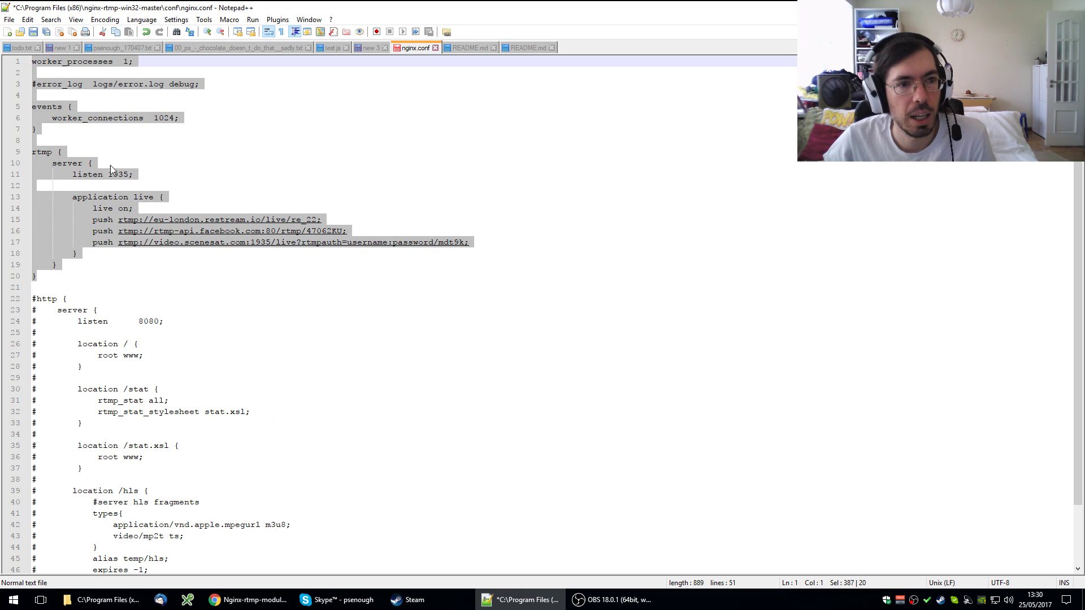
{"action": "left_click_drag", "start_coordinate": [34, 287], "coordinate": [41, 559]}
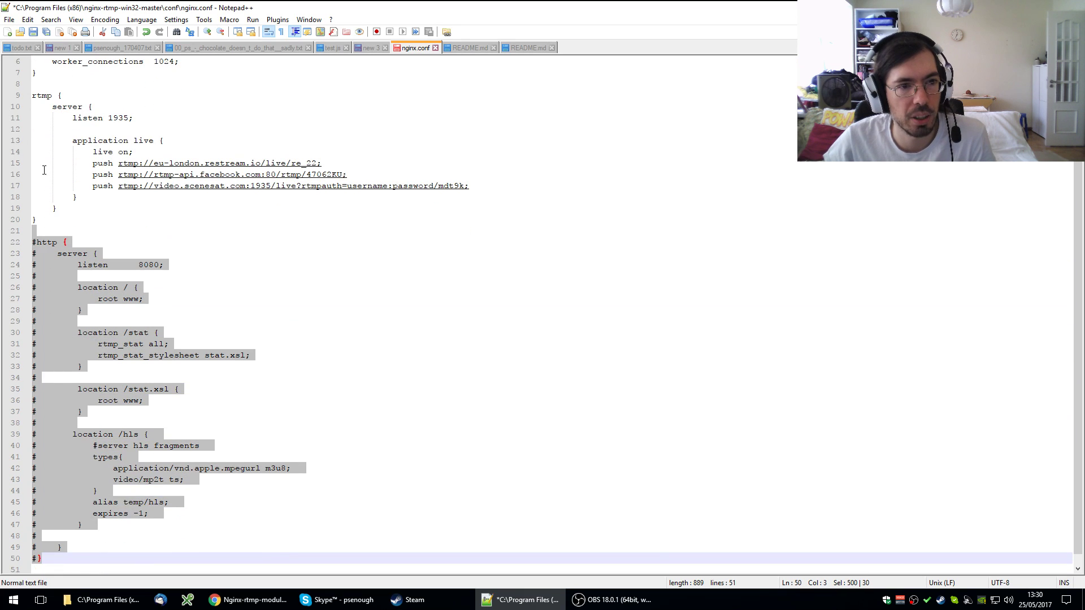
{"action": "scroll", "coordinate": [154, 309], "scroll_direction": "up", "scroll_amount": 2}
{"action": "left_click", "coordinate": [154, 128]}
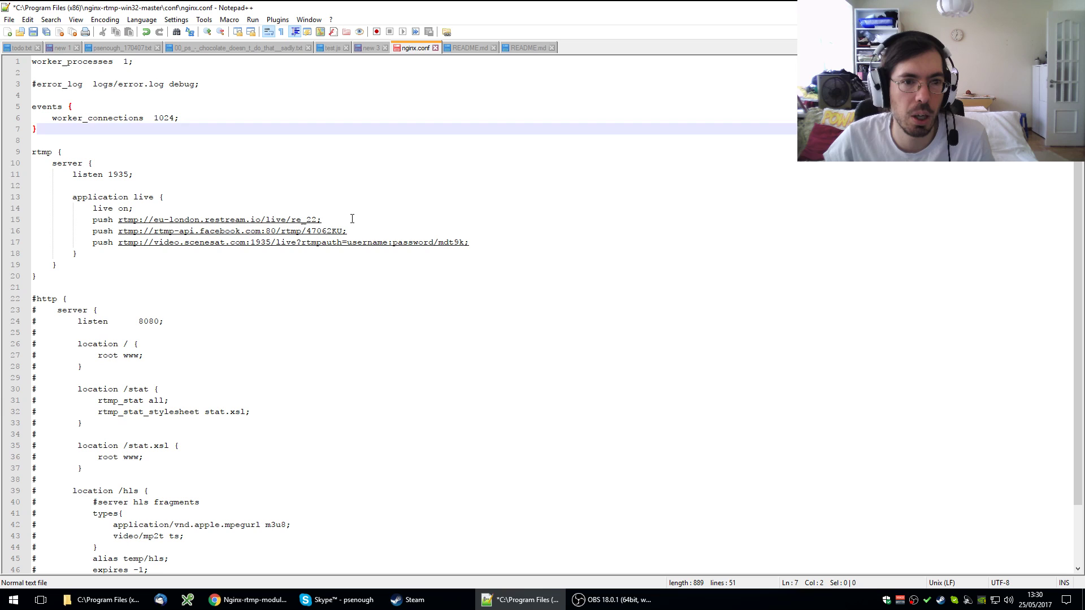
- Highlight the Restream, Facebook and authenticated-server push URLs on lines 15–17
{"action": "left_click_drag", "start_coordinate": [322, 220], "coordinate": [120, 224]}
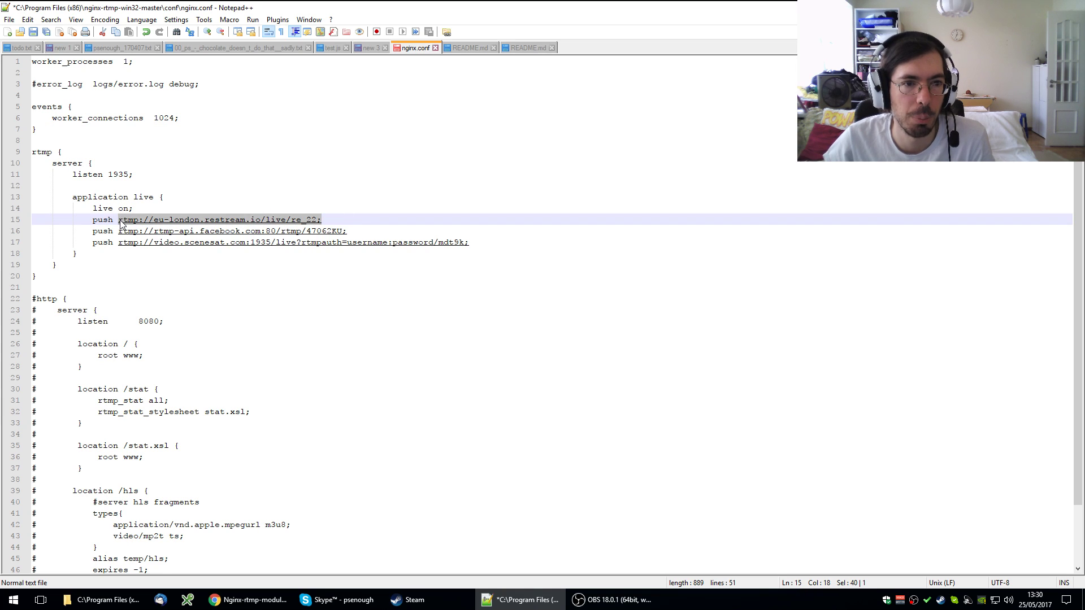
{"action": "left_click", "coordinate": [223, 209]}
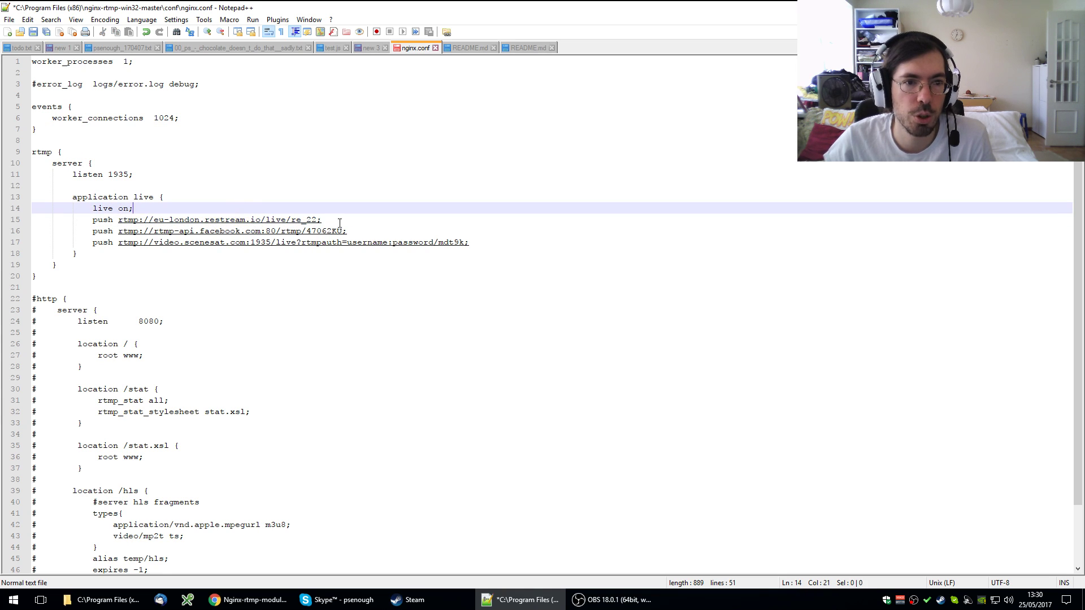
{"action": "left_click_drag", "start_coordinate": [339, 222], "coordinate": [124, 224]}
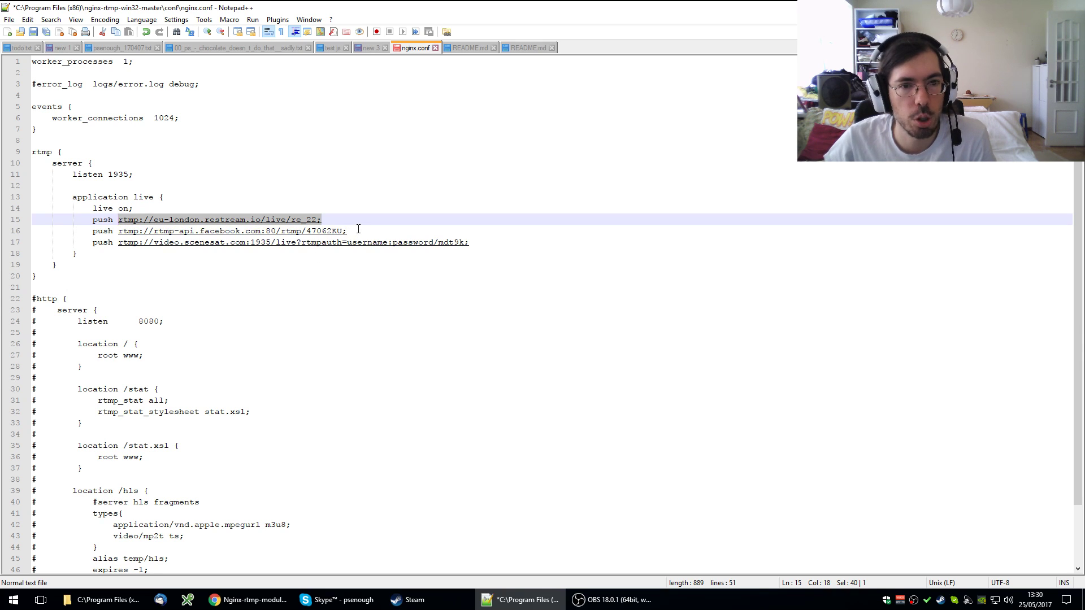
{"action": "left_click_drag", "start_coordinate": [347, 231], "coordinate": [119, 233]}
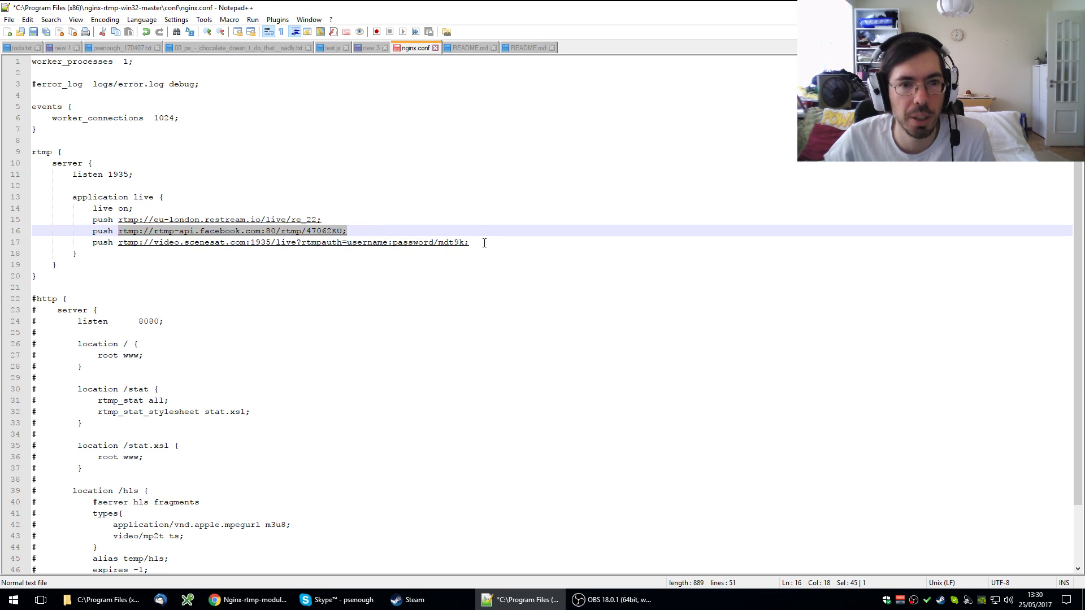
{"action": "left_click_drag", "start_coordinate": [483, 243], "coordinate": [122, 247]}
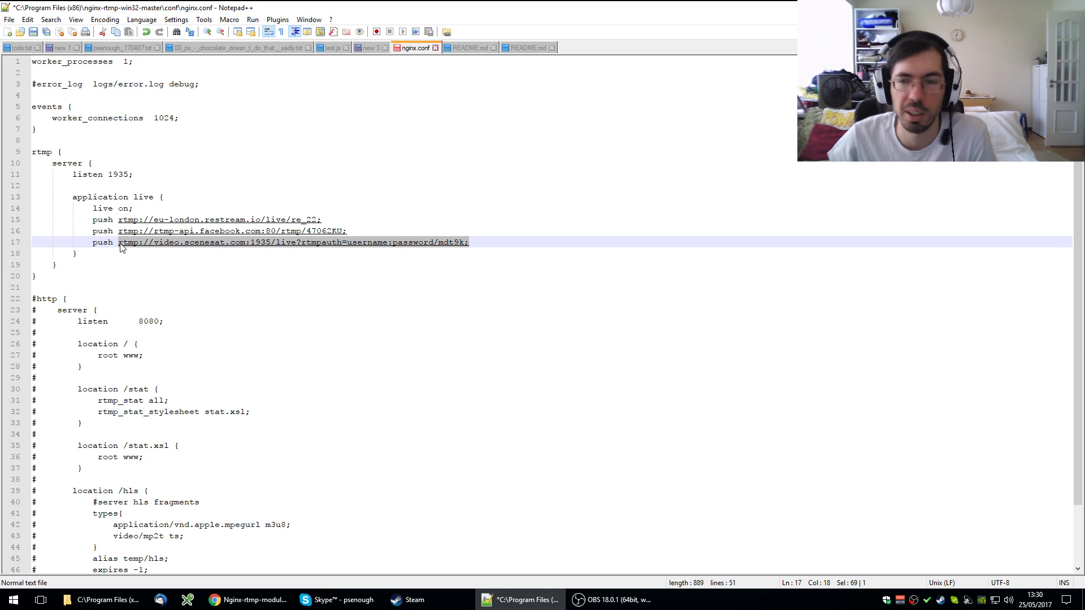
{"action": "left_click", "coordinate": [220, 198]}
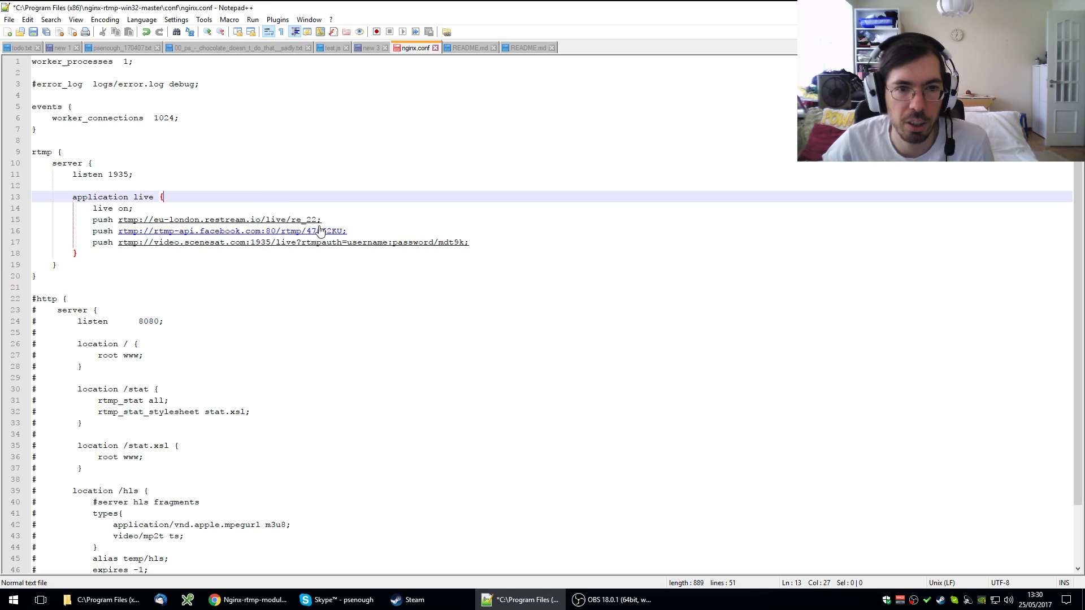
- Step through the three push lines, pointing out line 17's credentials, ending on the Restream line
{"action": "left_click", "coordinate": [308, 221]}
{"action": "left_click", "coordinate": [327, 228]}
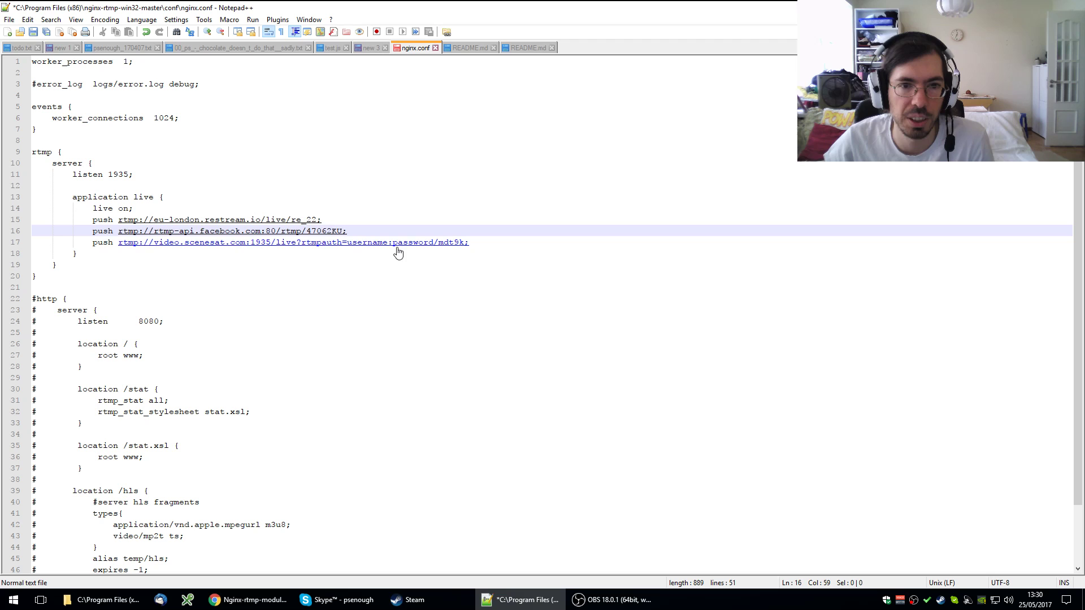
{"action": "left_click", "coordinate": [398, 244]}
{"action": "left_click", "coordinate": [316, 231]}
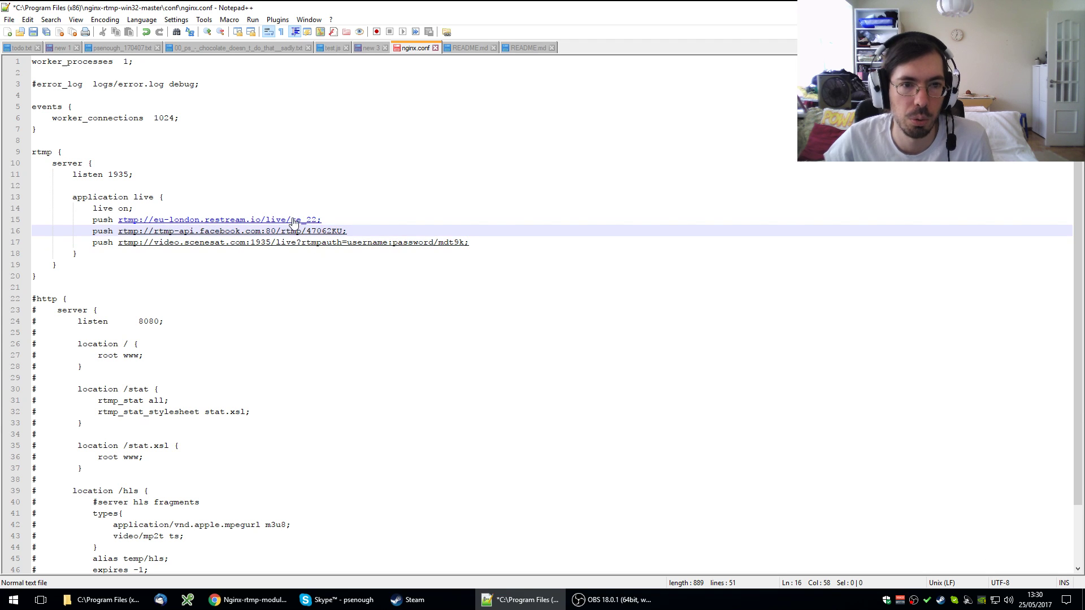
{"action": "left_click", "coordinate": [311, 221]}
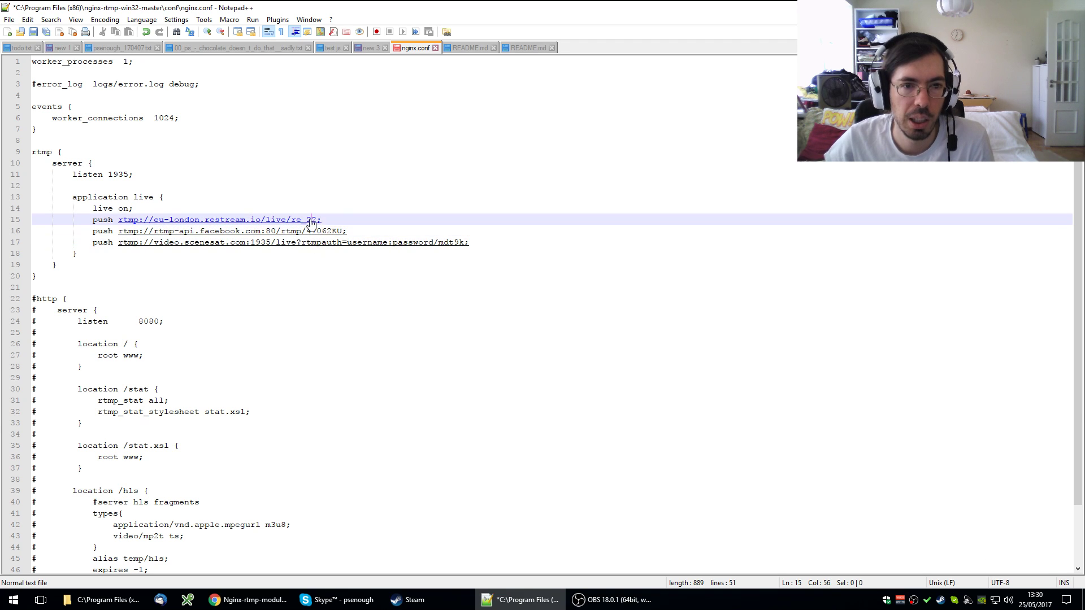
{"action": "left_click", "coordinate": [363, 231]}
{"action": "left_click", "coordinate": [346, 221]}
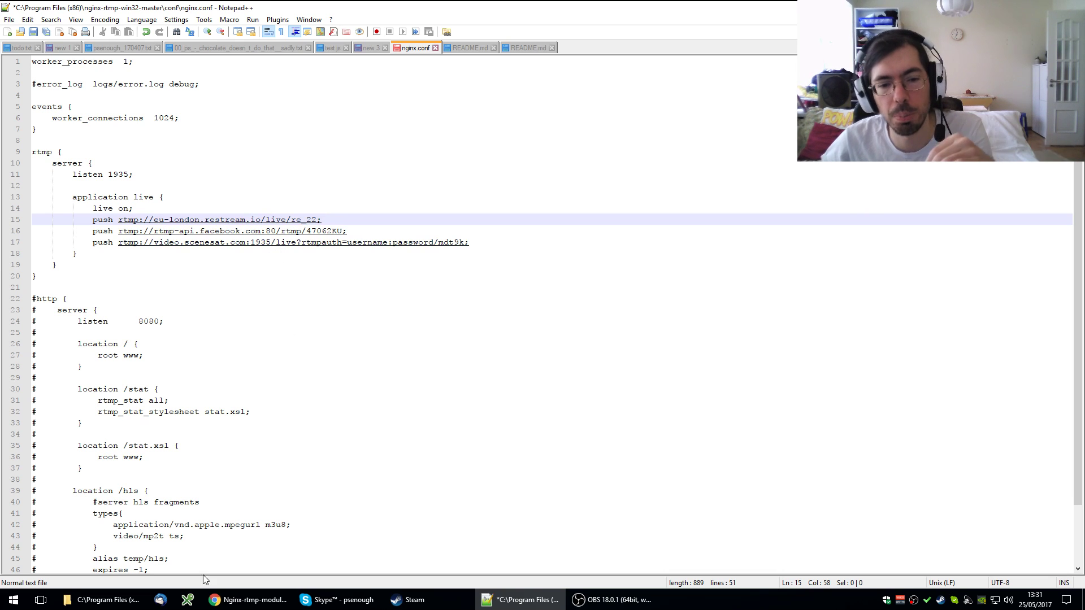
- In Chrome's Restream.io tab, browse the grid of services available to add as a channel
{"action": "left_click", "coordinate": [249, 601]}
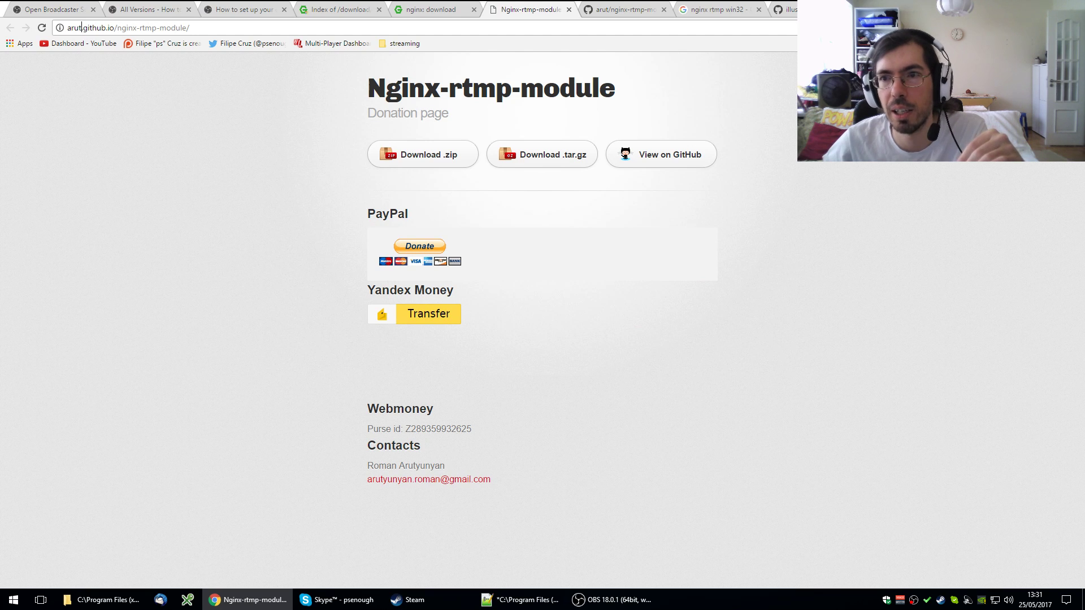
{"action": "key", "text": "ctrl+9"}
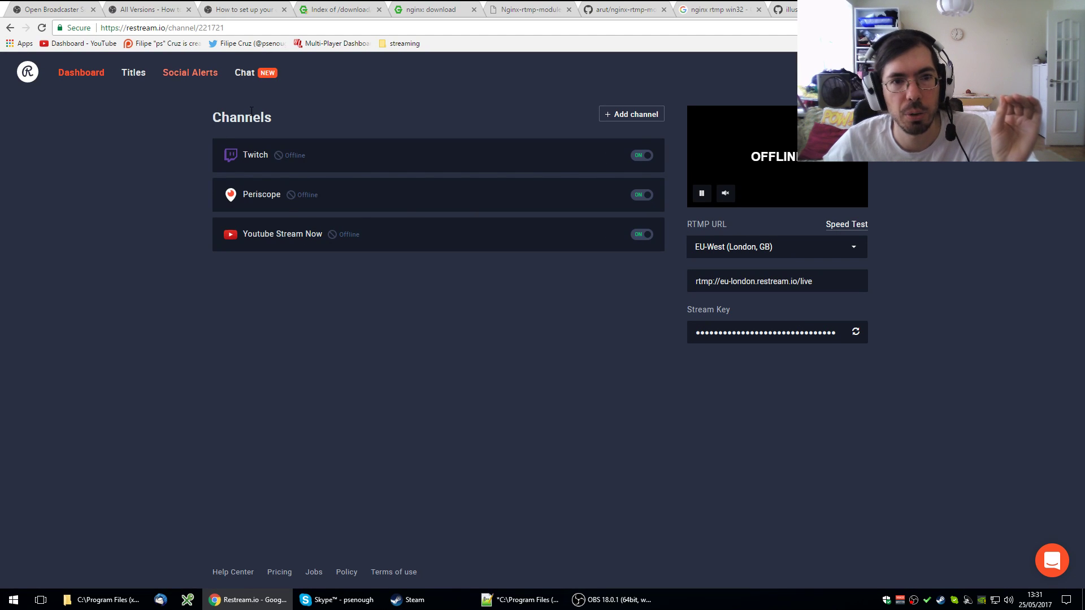
{"action": "left_click", "coordinate": [633, 125]}
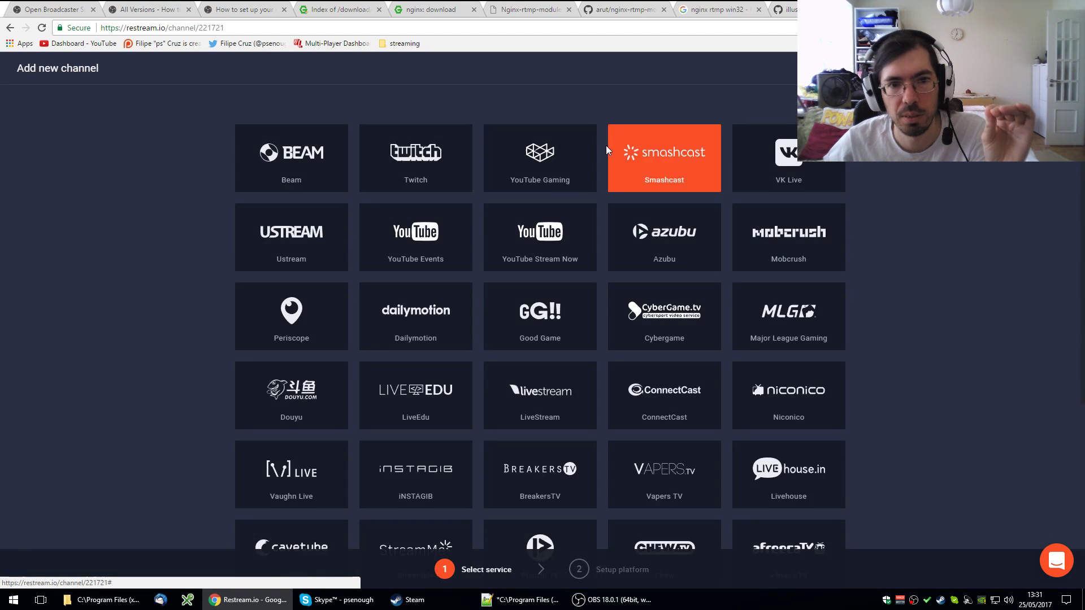
{"action": "scroll", "coordinate": [565, 373], "scroll_direction": "down", "scroll_amount": 5}
{"action": "scroll", "coordinate": [530, 340], "scroll_direction": "up", "scroll_amount": 5}
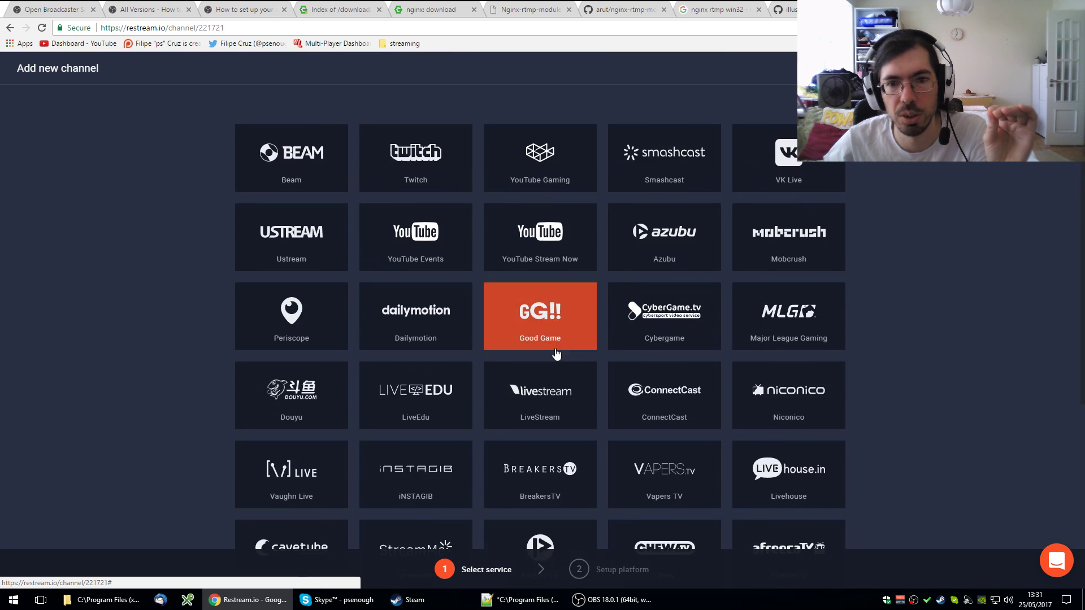
{"action": "scroll", "coordinate": [509, 374], "scroll_direction": "down", "scroll_amount": 3}
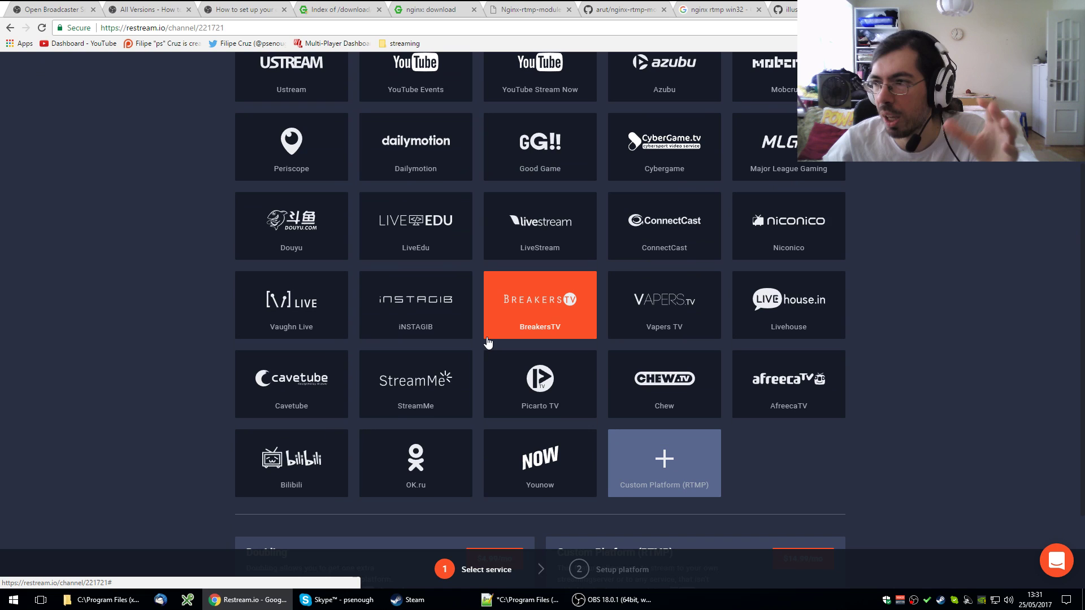
{"action": "scroll", "coordinate": [430, 339], "scroll_direction": "up", "scroll_amount": 1}
{"action": "scroll", "coordinate": [430, 339], "scroll_direction": "down", "scroll_amount": 3}
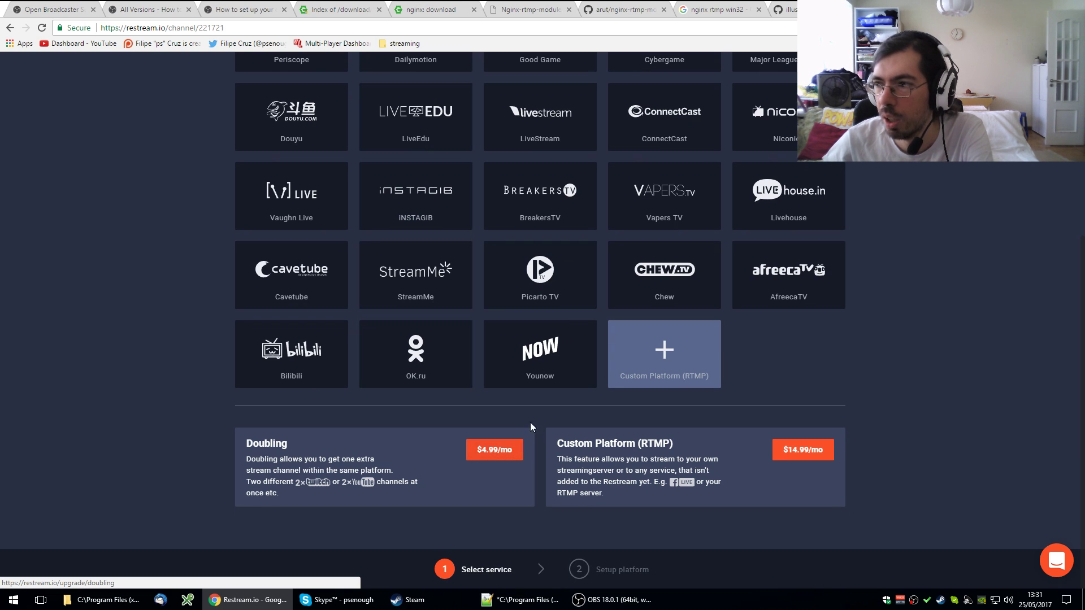
{"action": "scroll", "coordinate": [603, 361], "scroll_direction": "up", "scroll_amount": 5}
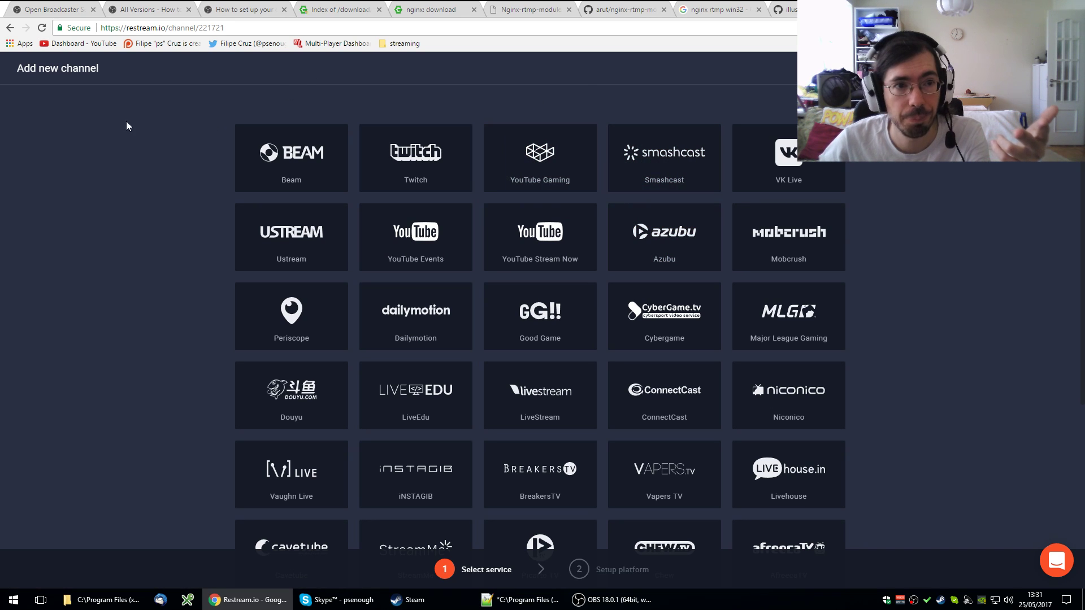
- Return to the Restream channels dashboard and open a new browser tab
{"action": "left_click", "coordinate": [9, 27]}
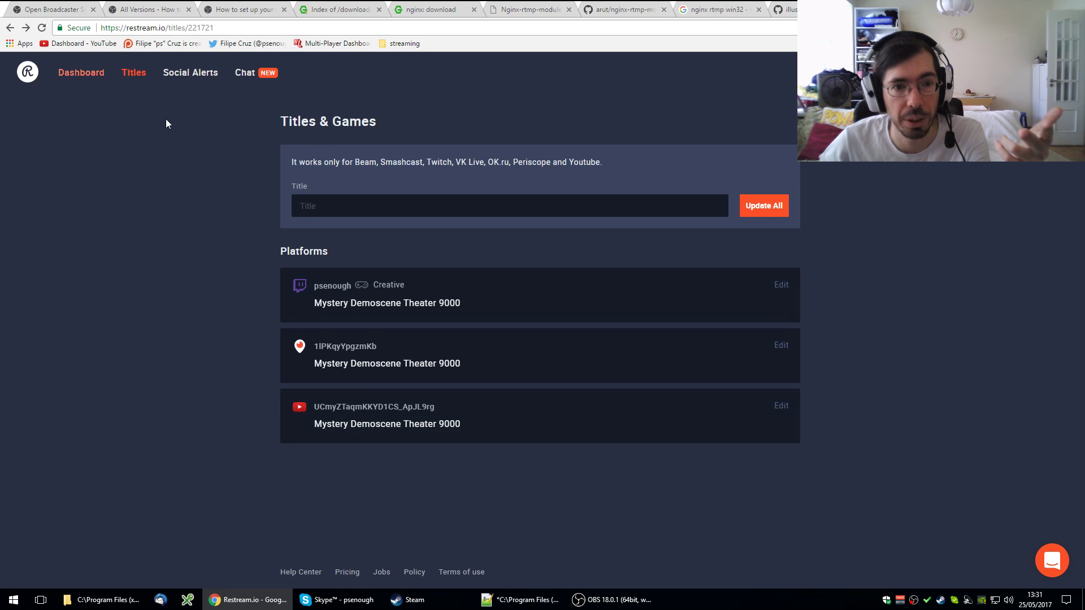
{"action": "left_click", "coordinate": [81, 72]}
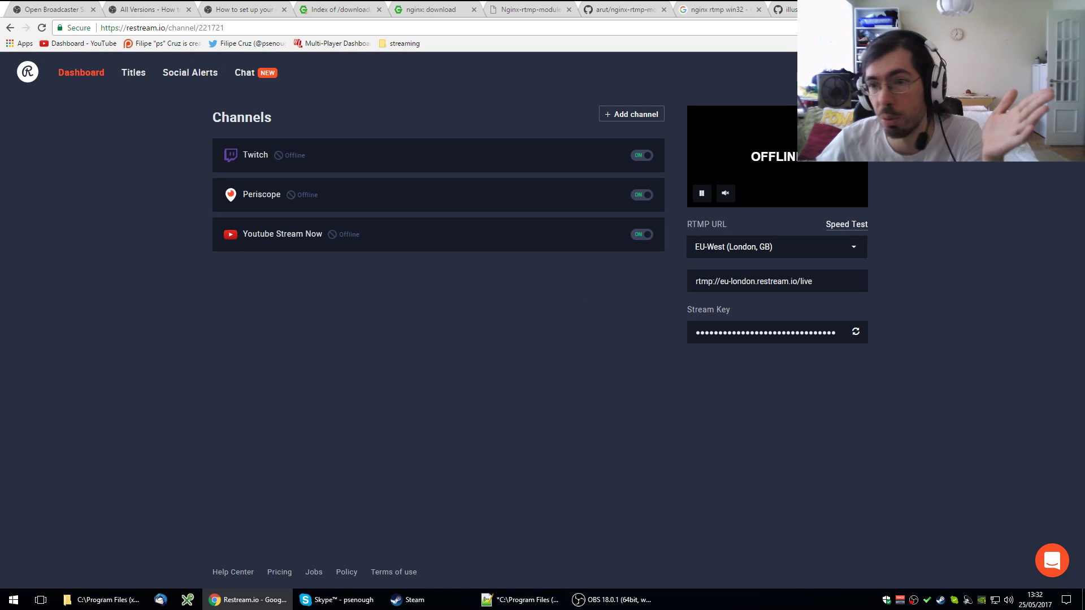
{"action": "key", "text": "ctrl+t"}
- From the streaming bookmark, create a Facebook live stream posted on your Timeline
{"action": "left_click", "coordinate": [401, 44]}
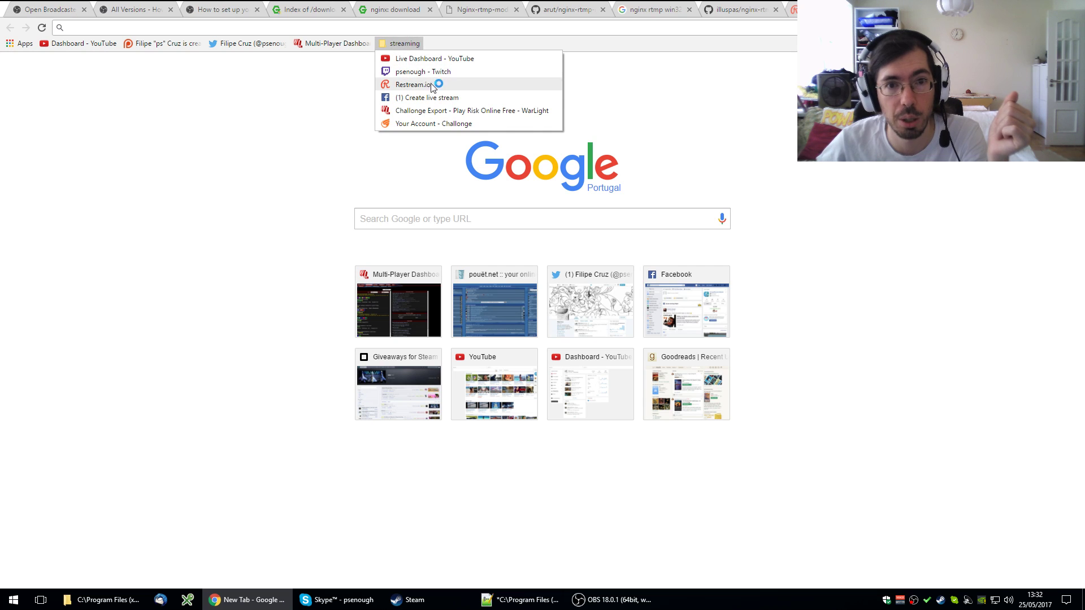
{"action": "left_click", "coordinate": [429, 99]}
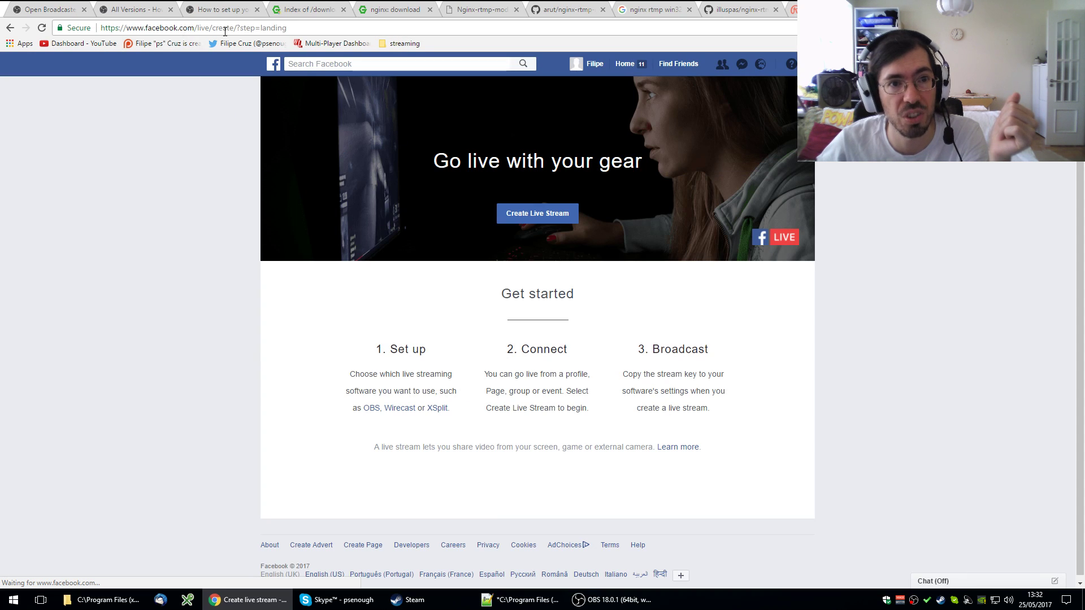
{"action": "left_click", "coordinate": [225, 29]}
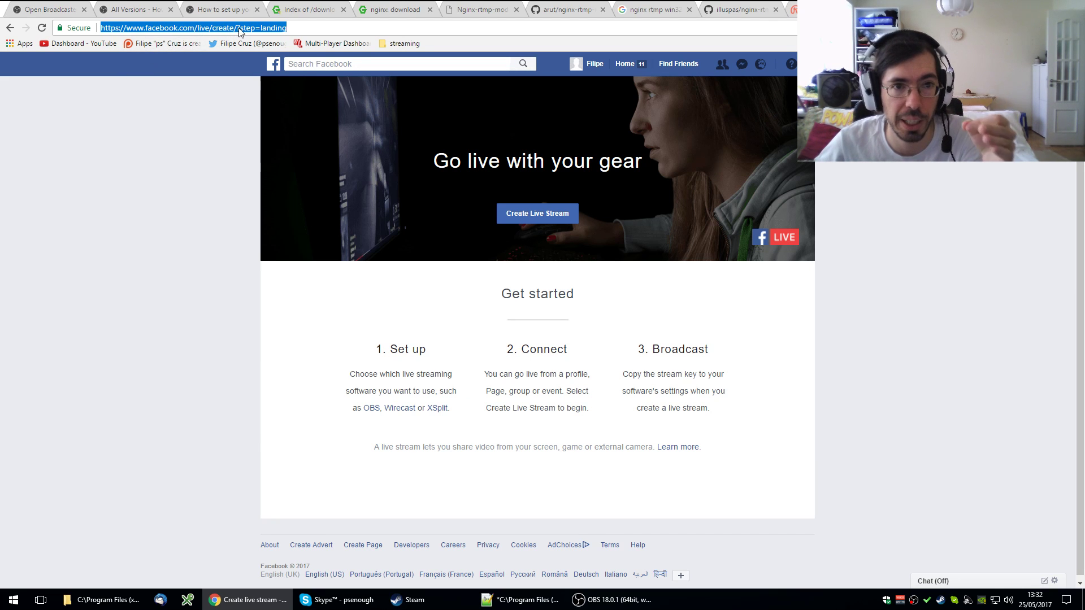
{"action": "left_click", "coordinate": [537, 213]}
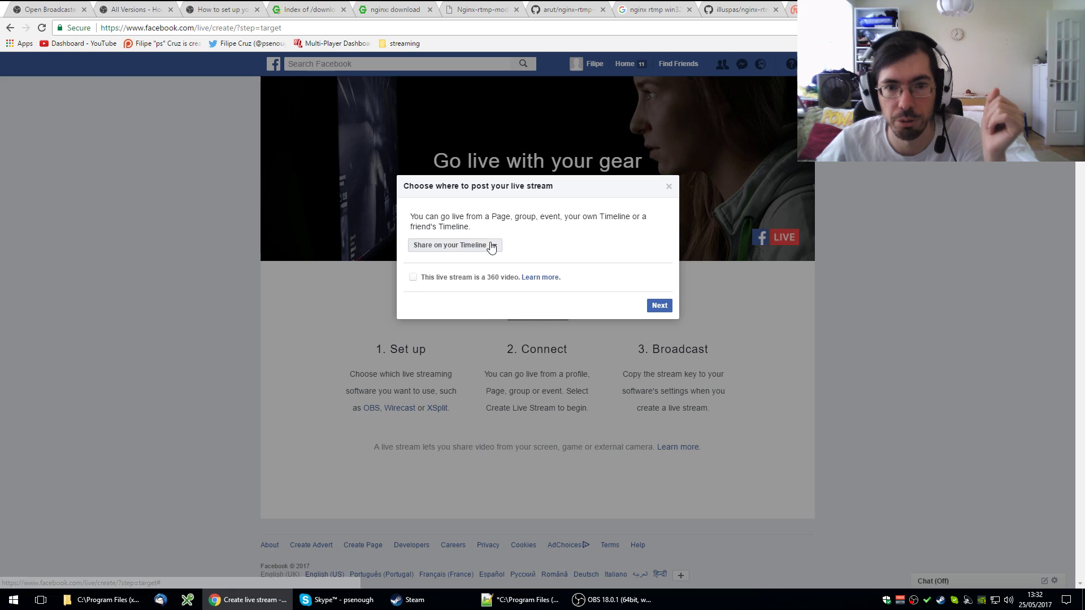
{"action": "left_click", "coordinate": [471, 246]}
{"action": "left_click", "coordinate": [469, 245]}
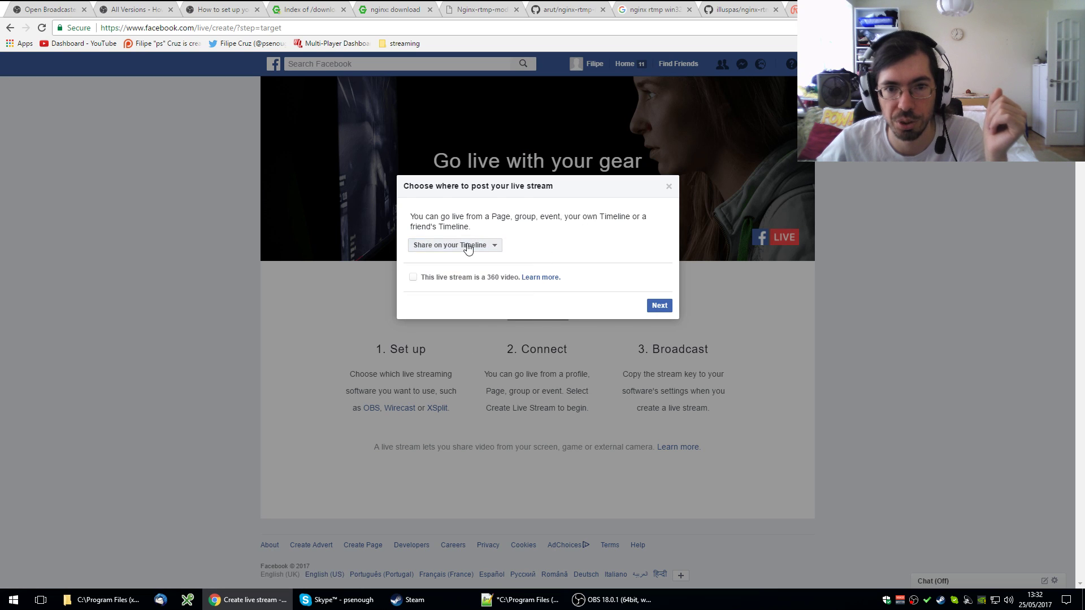
{"action": "left_click", "coordinate": [478, 250]}
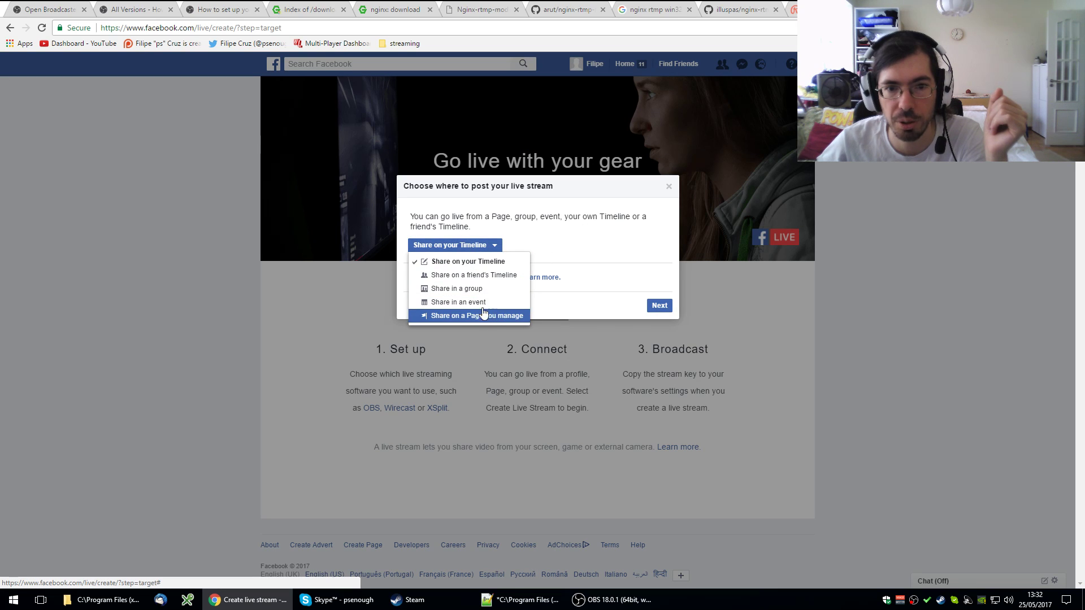
{"action": "left_click", "coordinate": [658, 305]}
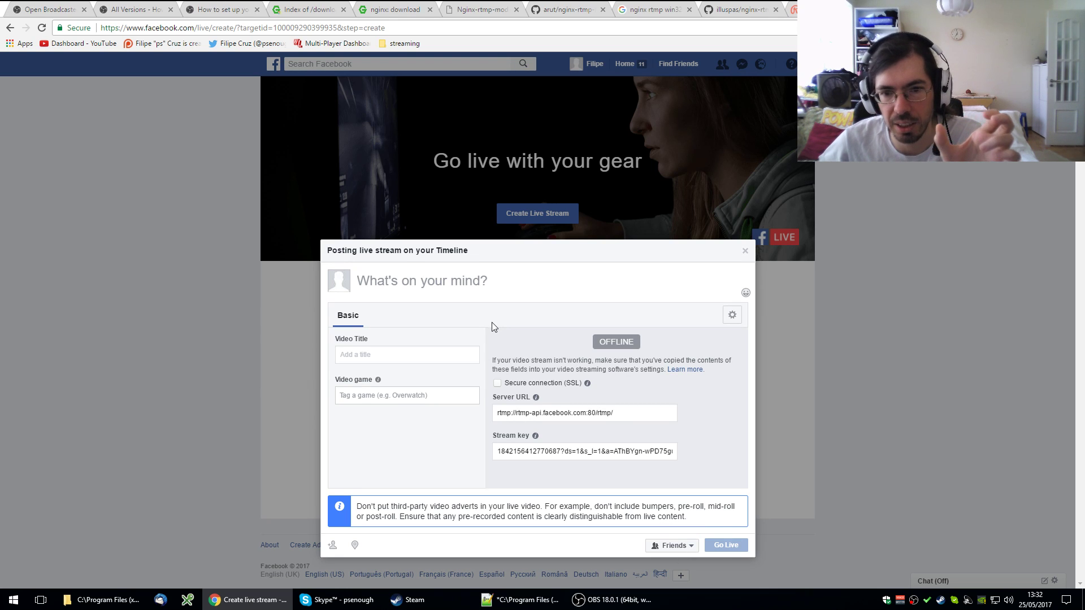
- Select the generated Facebook server URL, then switch back to nginx.conf
{"action": "left_click", "coordinate": [603, 415]}
{"action": "left_click", "coordinate": [603, 416]}
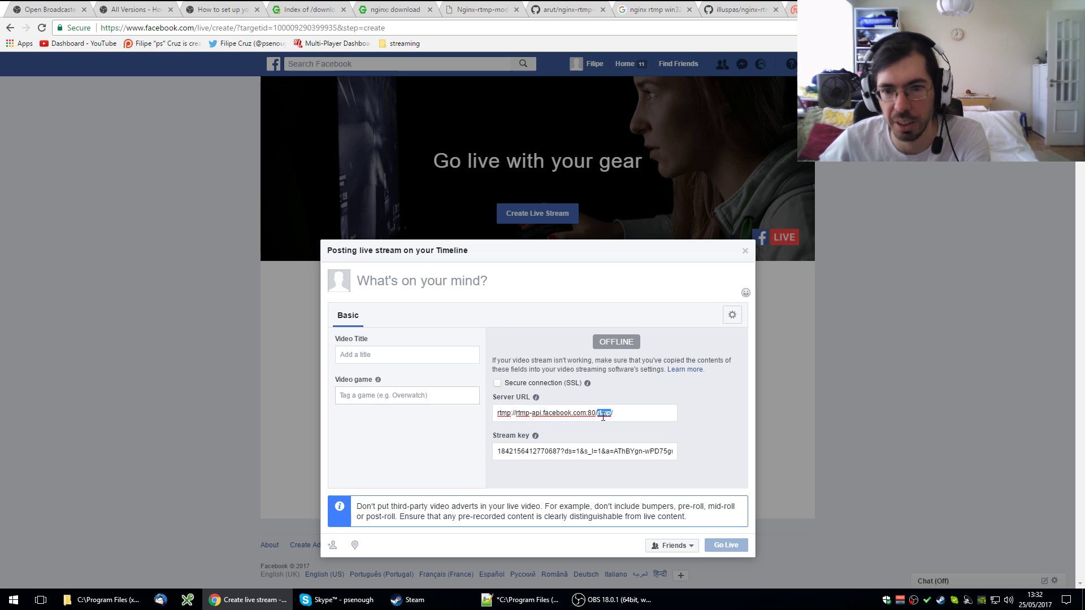
{"action": "triple_click", "coordinate": [603, 416]}
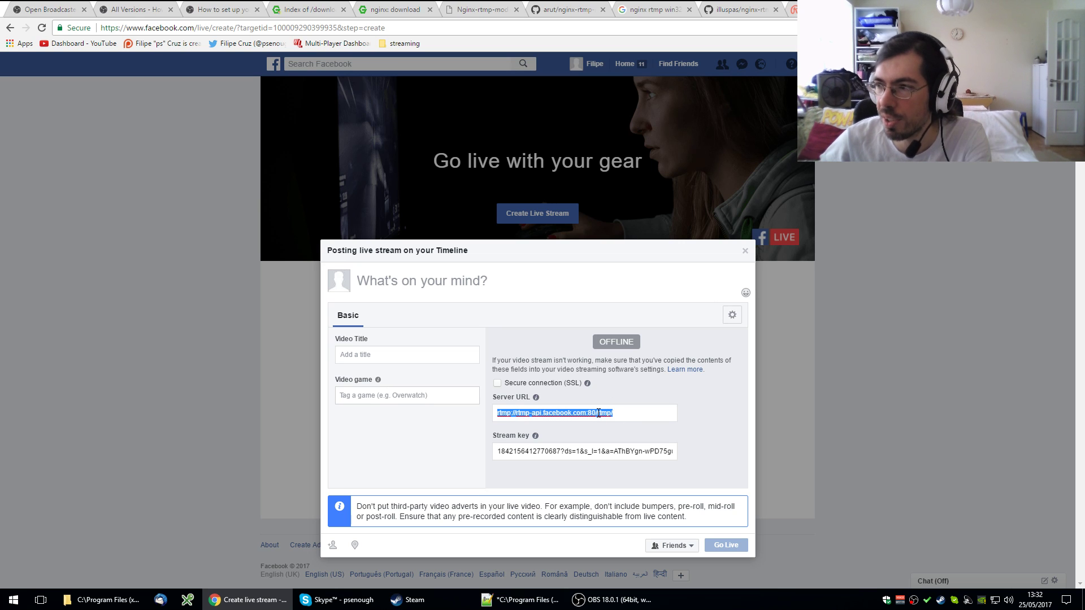
{"action": "left_click", "coordinate": [538, 602]}
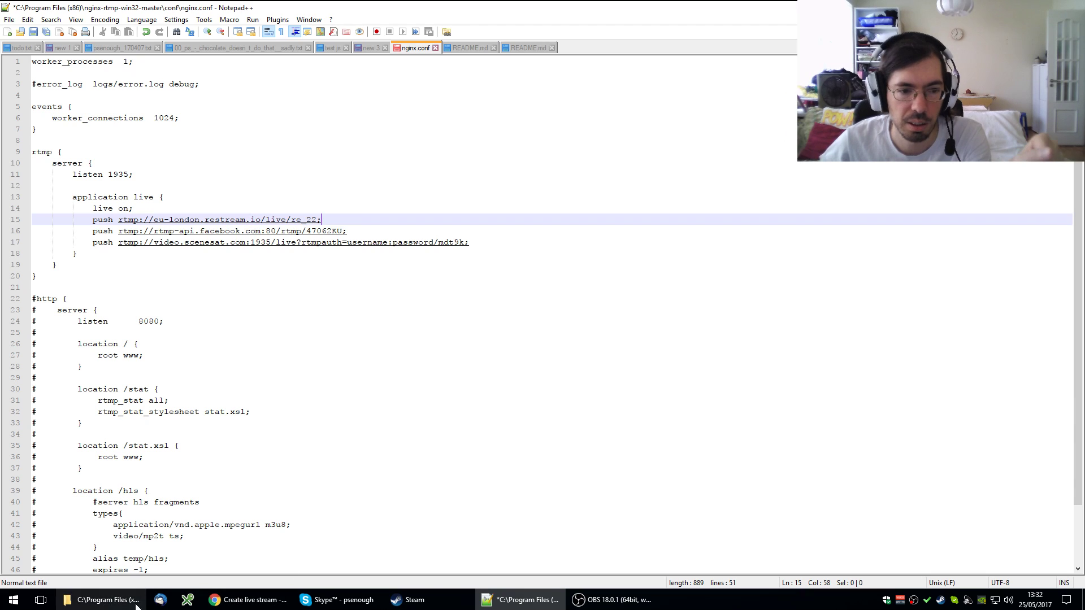
- Show the nginx-rtmp-win32-master folder in Explorer, then bring up OBS's Stream settings
{"action": "left_click", "coordinate": [104, 600]}
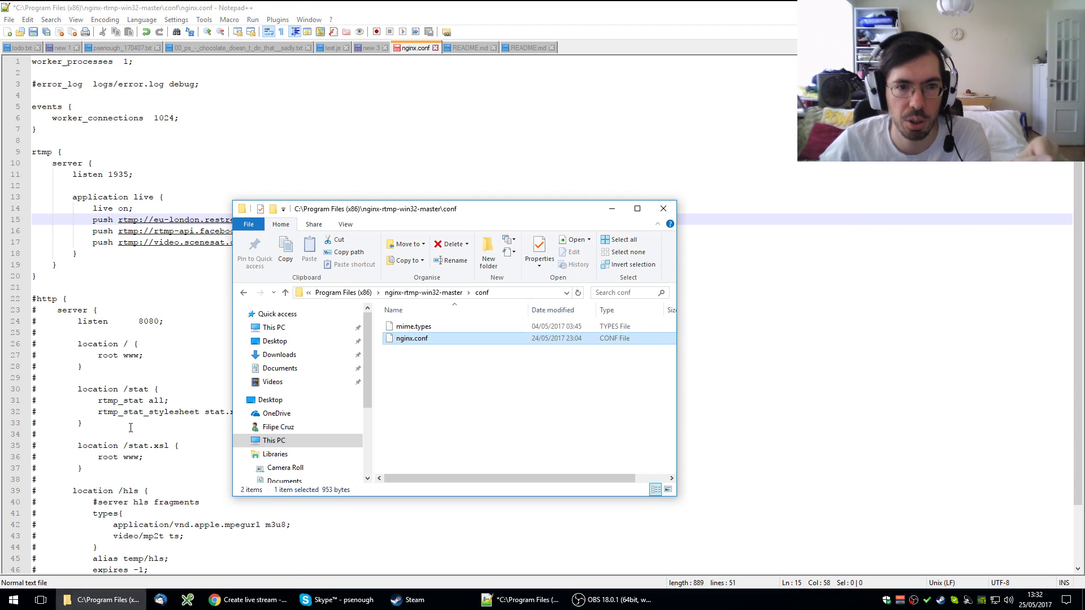
{"action": "left_click", "coordinate": [423, 293]}
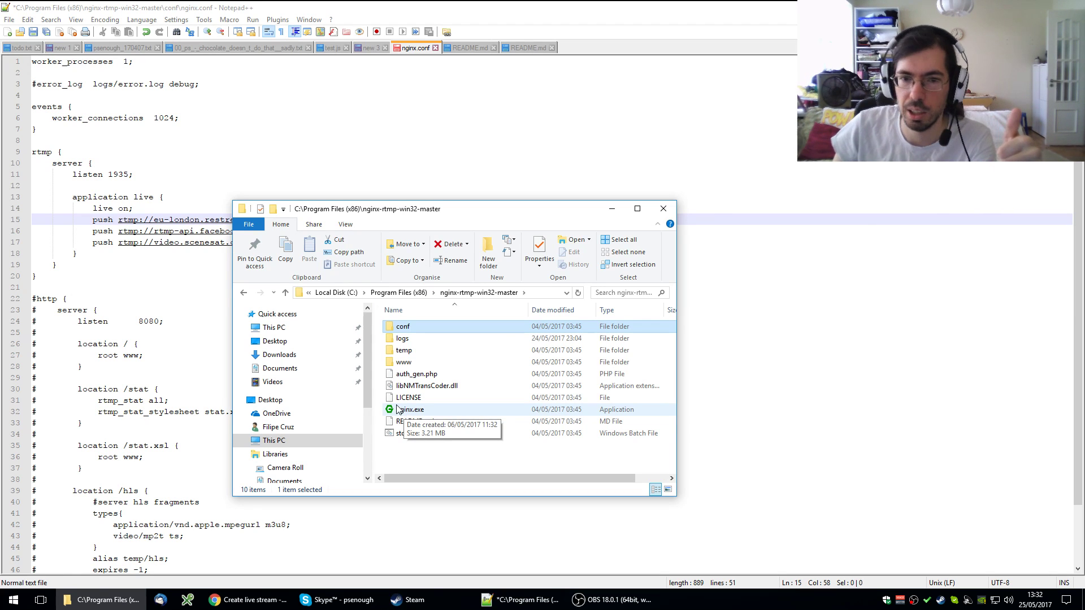
{"action": "left_click", "coordinate": [605, 607]}
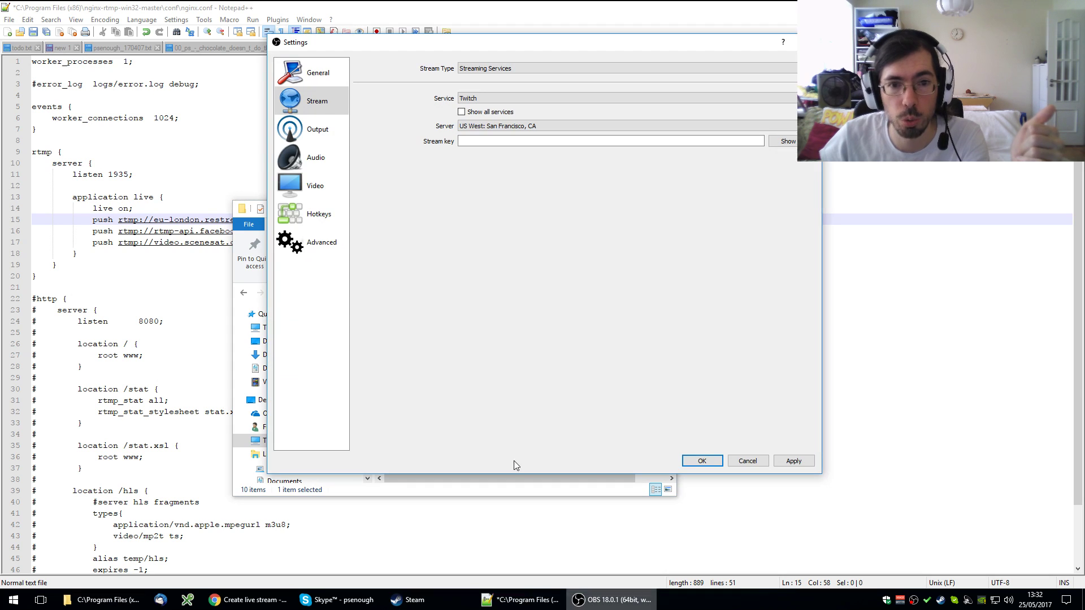
{"action": "left_click", "coordinate": [500, 69]}
{"action": "left_click", "coordinate": [500, 71]}
{"action": "left_click", "coordinate": [497, 98]}
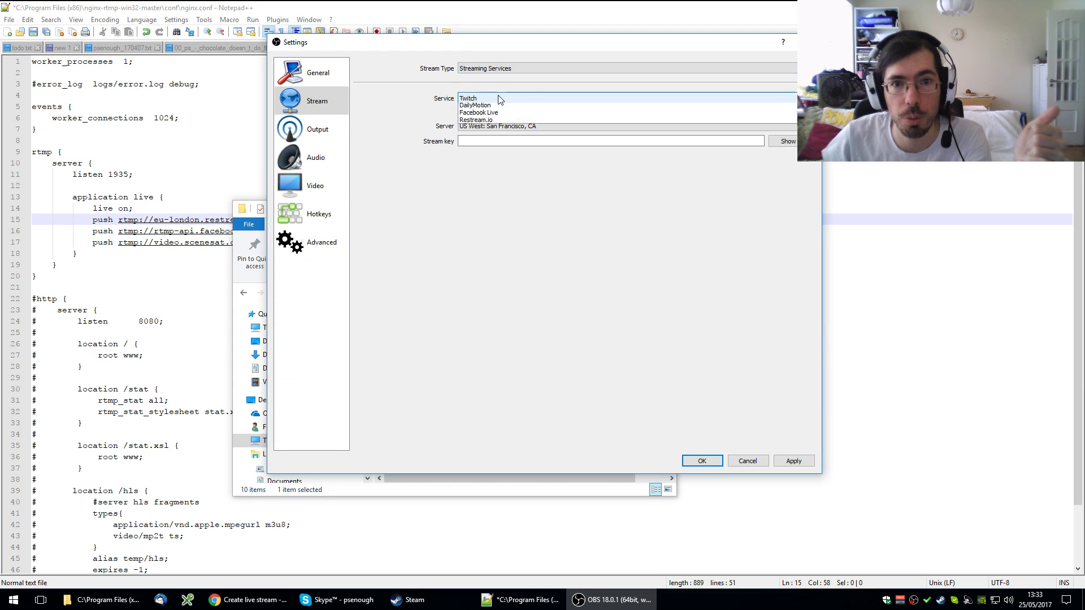
{"action": "left_click", "coordinate": [491, 90]}
{"action": "left_click", "coordinate": [489, 71]}
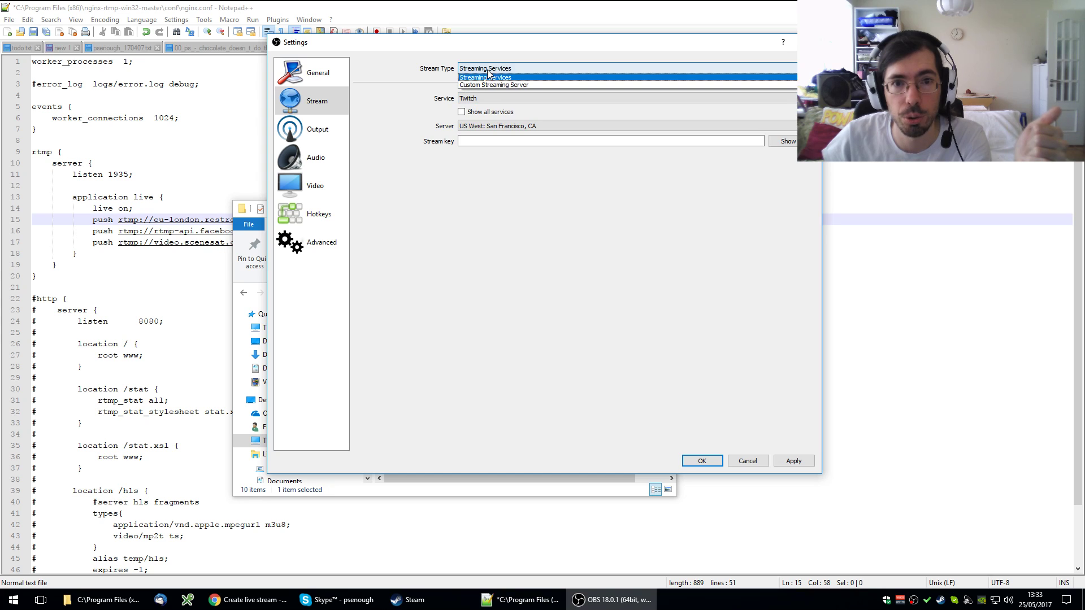
{"action": "left_click", "coordinate": [495, 87]}
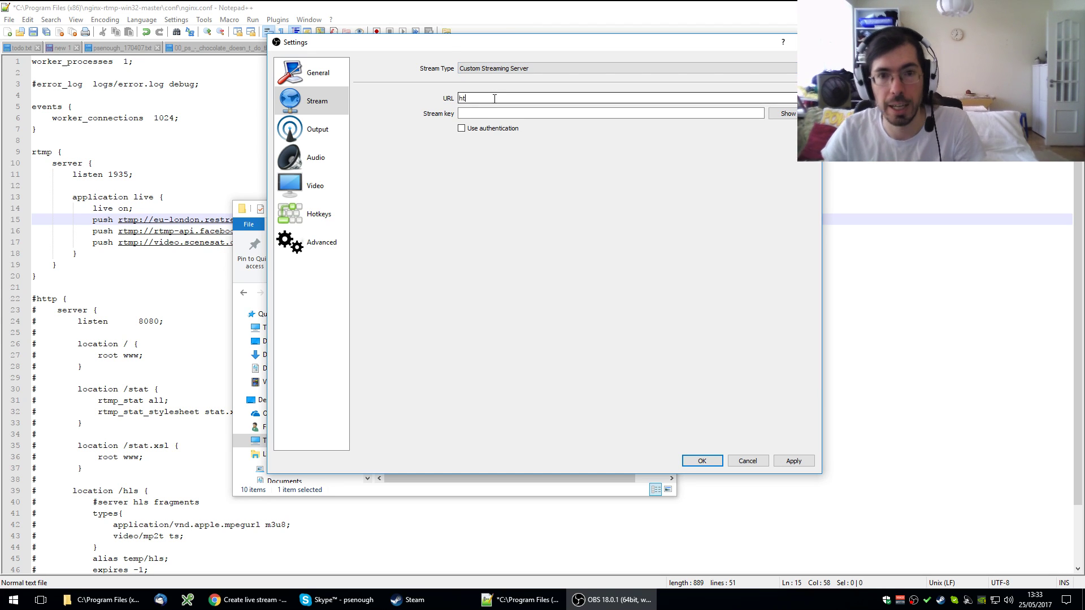
{"action": "left_click", "coordinate": [494, 98]}
{"action": "type", "text": "http://localhost:1935/live"}
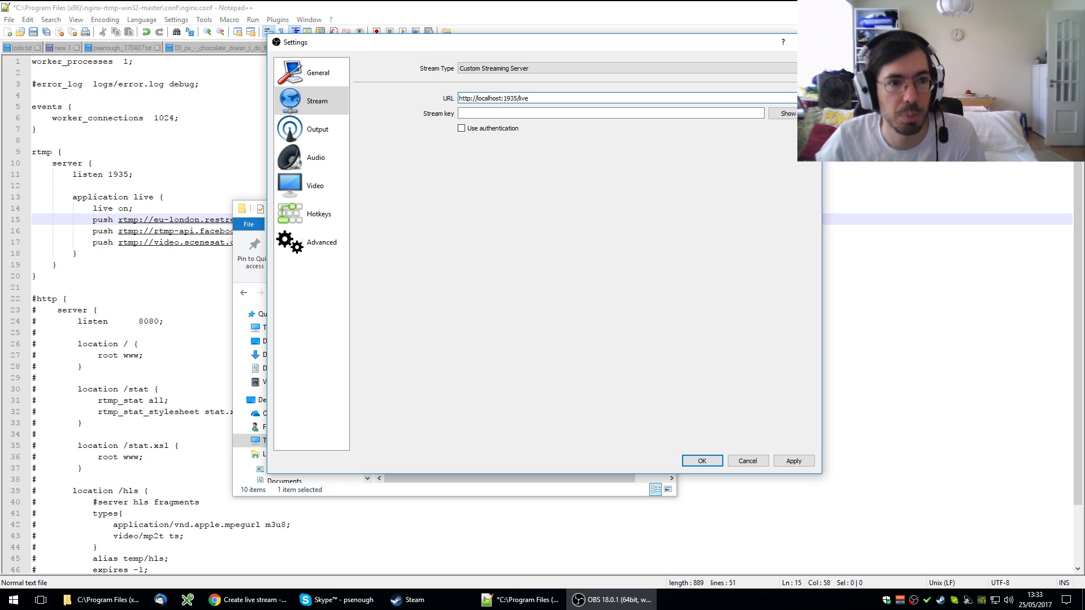
- Check the application name 'live' on line 13 of nginx.conf
{"action": "left_click", "coordinate": [136, 194]}
{"action": "left_click_drag", "start_coordinate": [129, 196], "coordinate": [158, 197]}
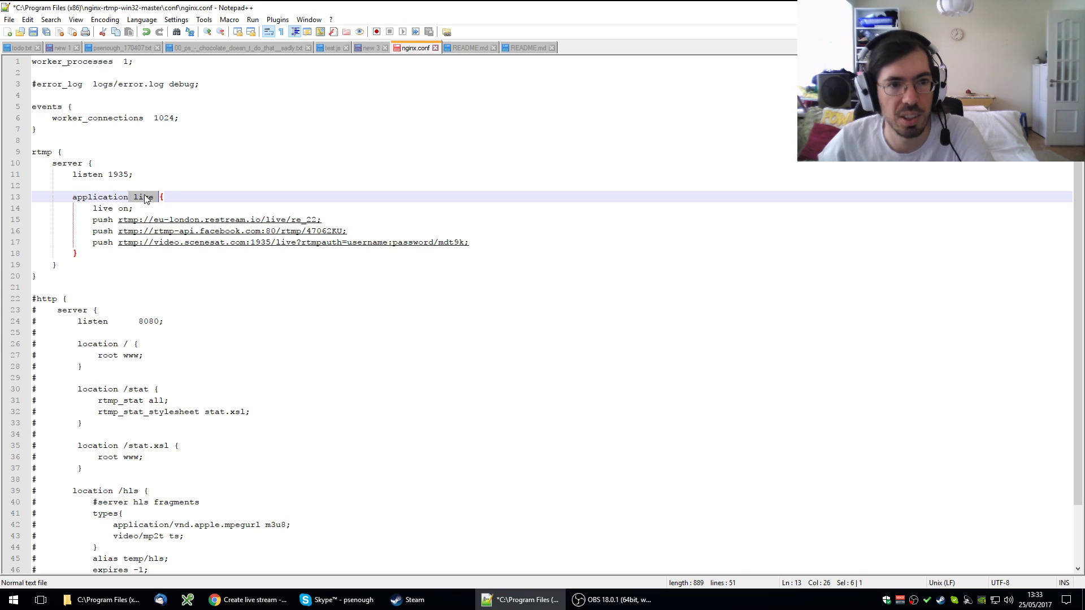
{"action": "left_click", "coordinate": [141, 194]}
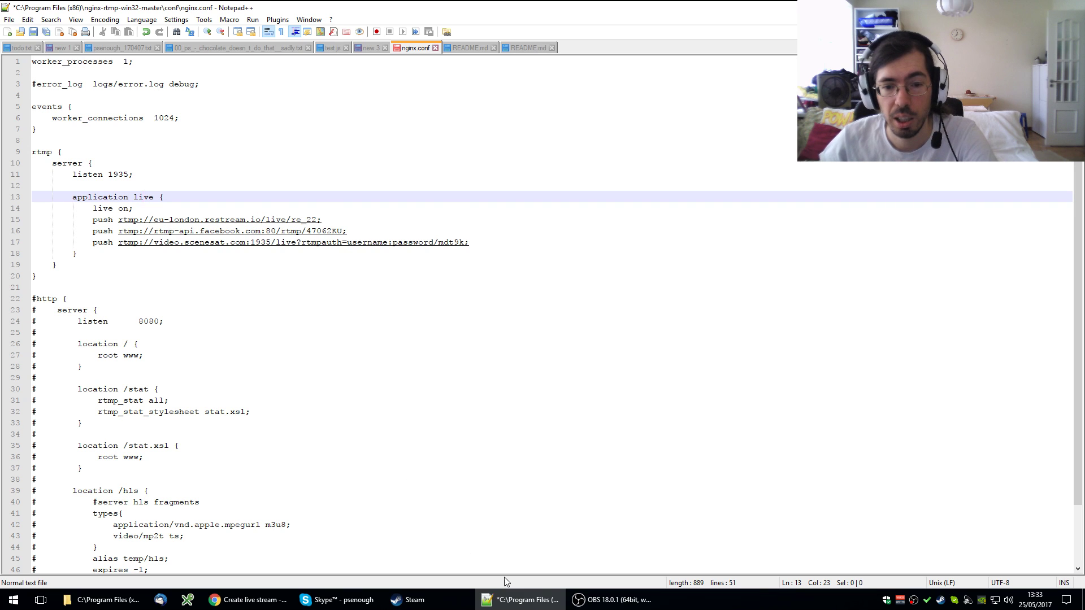
- Replace OBS's stream key with 'test', then return to nginx.conf
{"action": "left_click", "coordinate": [613, 599]}
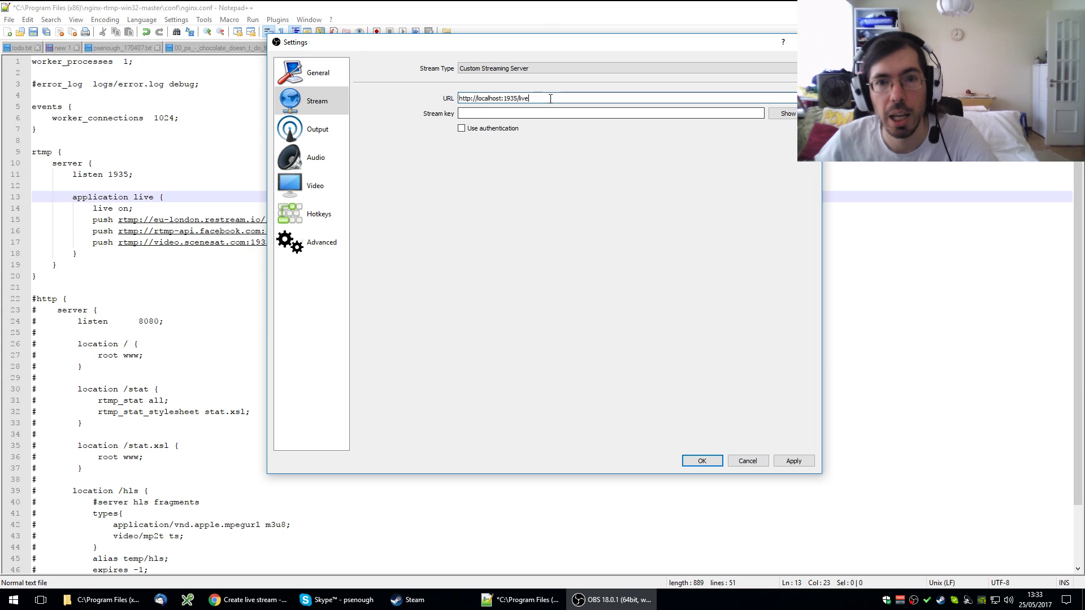
{"action": "left_click", "coordinate": [507, 112]}
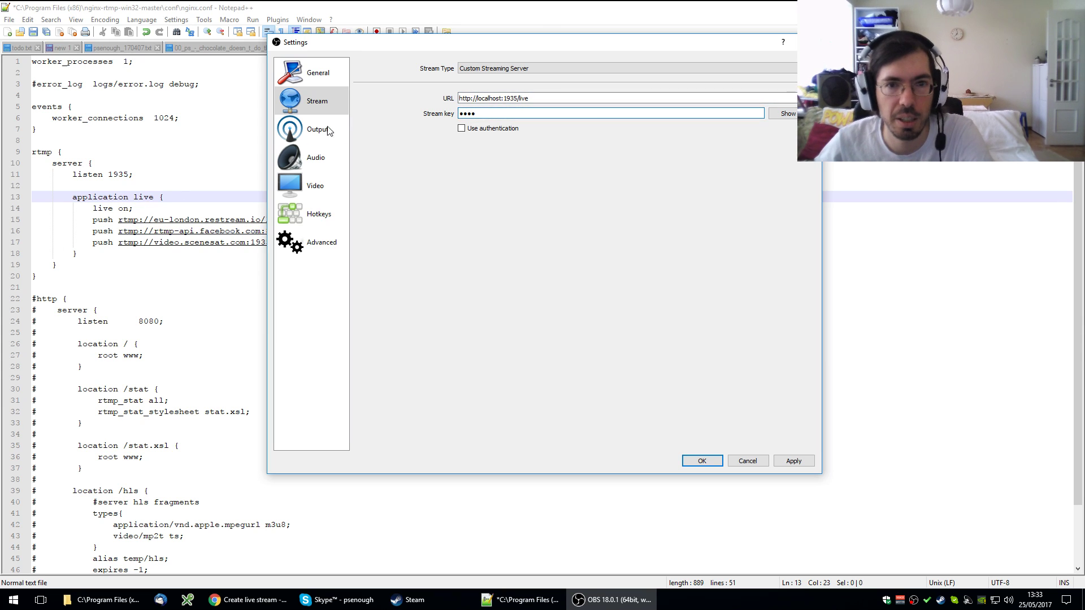
{"action": "key", "text": "ctrl+a"}
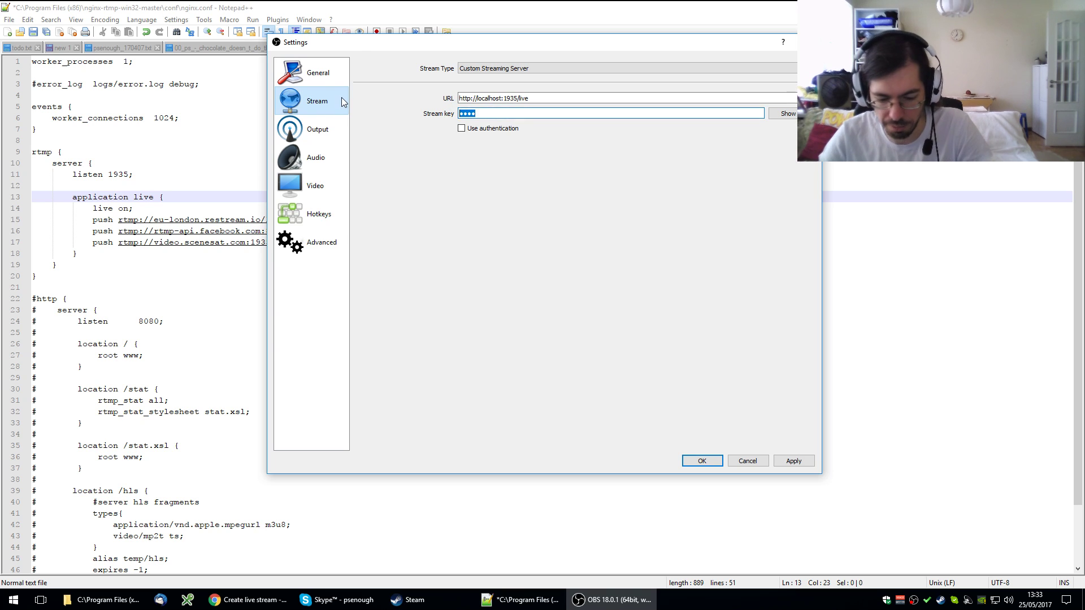
{"action": "type", "text": "test"}
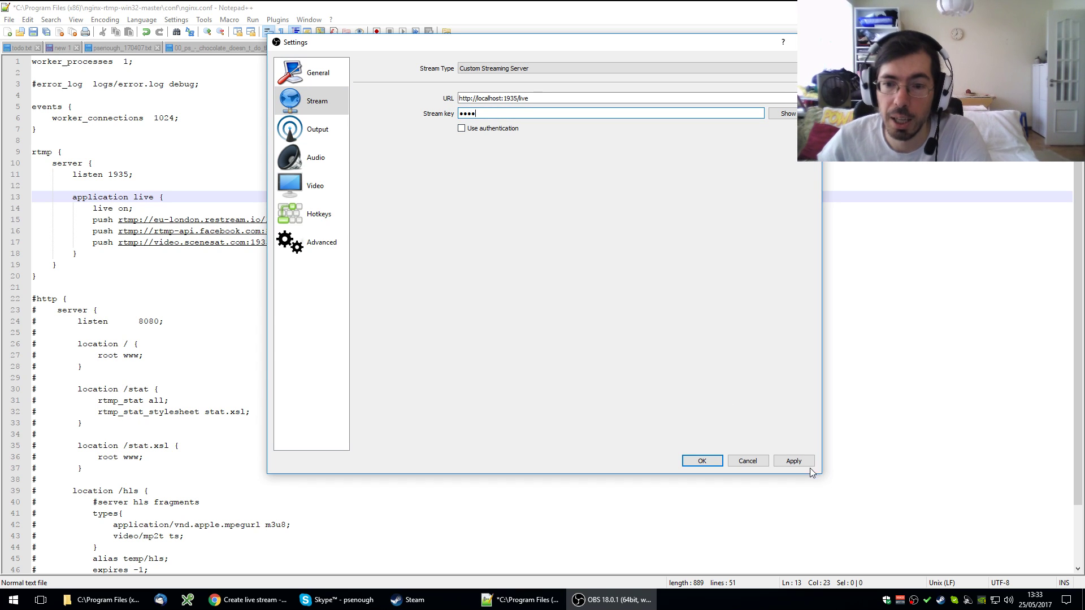
{"action": "left_click", "coordinate": [187, 209]}
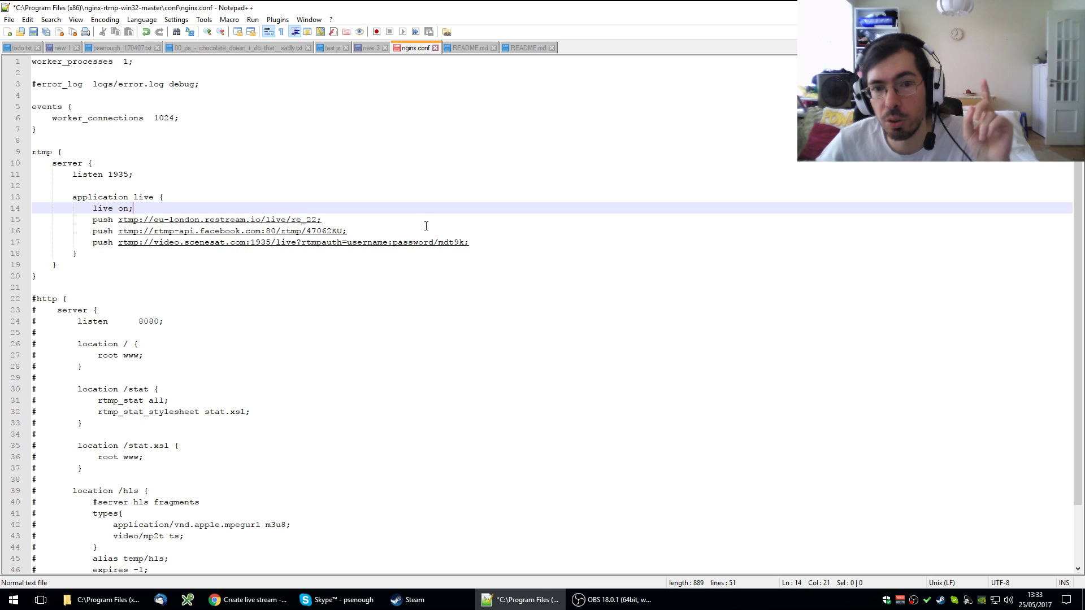
{"action": "left_click", "coordinate": [320, 248]}
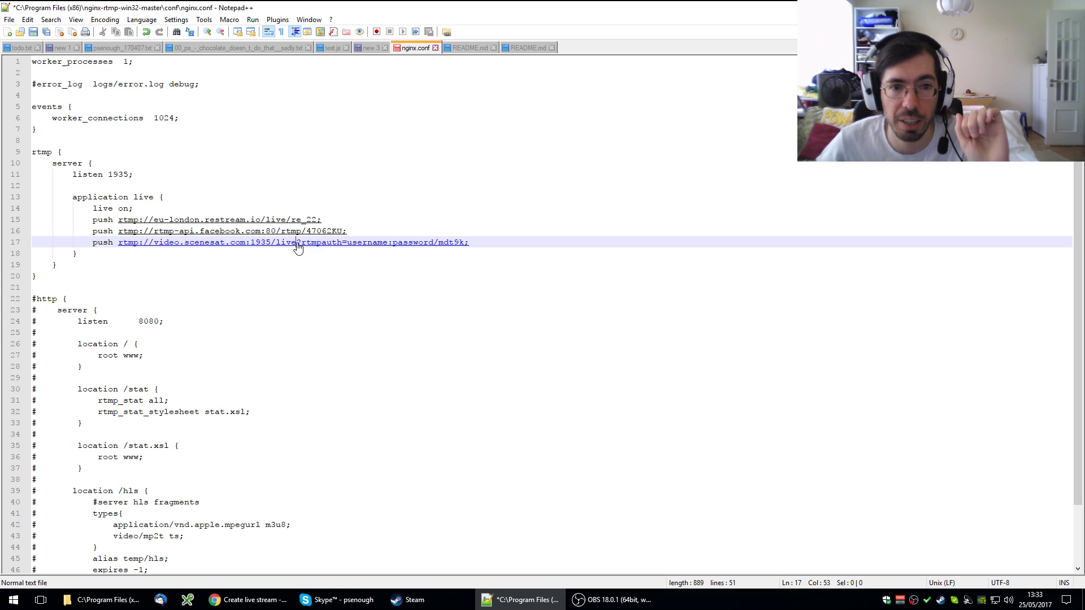
{"action": "left_click_drag", "start_coordinate": [298, 249], "coordinate": [433, 243]}
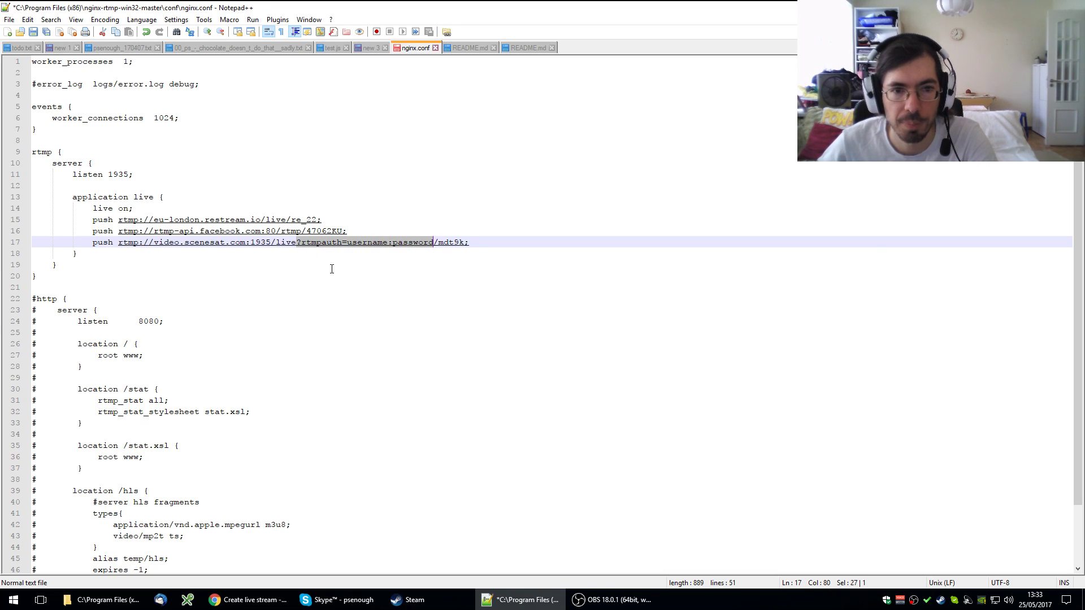
{"action": "left_click", "coordinate": [310, 249]}
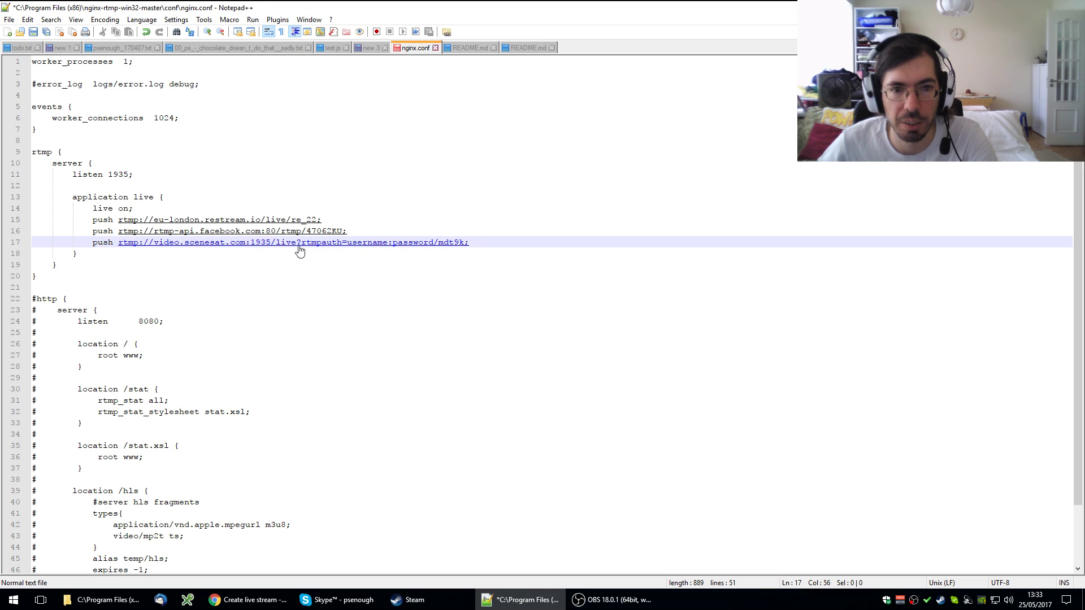
{"action": "double_click", "coordinate": [303, 249]}
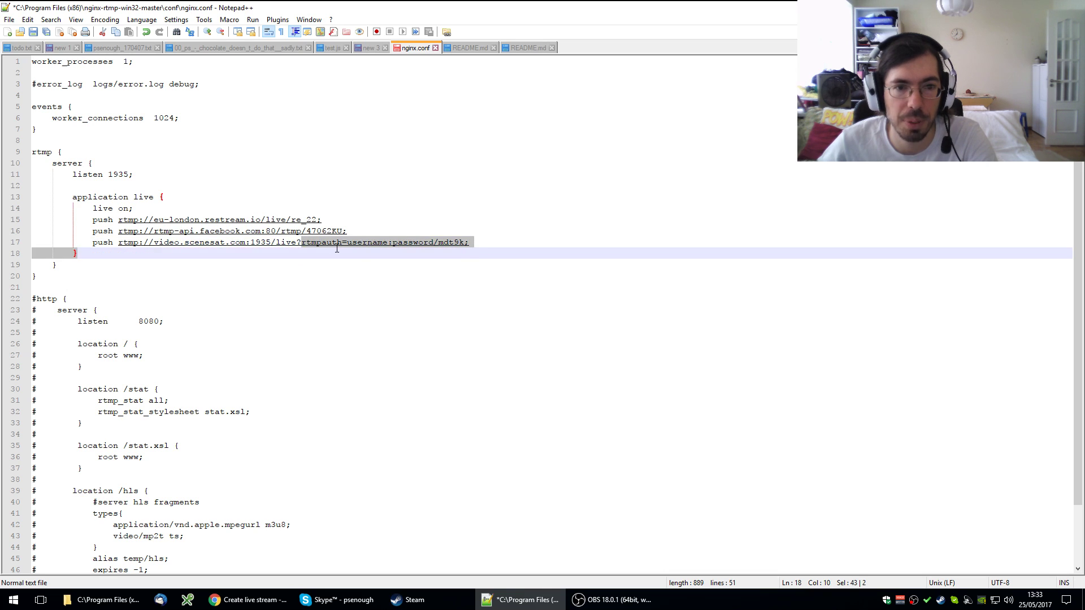
{"action": "left_click", "coordinate": [385, 247]}
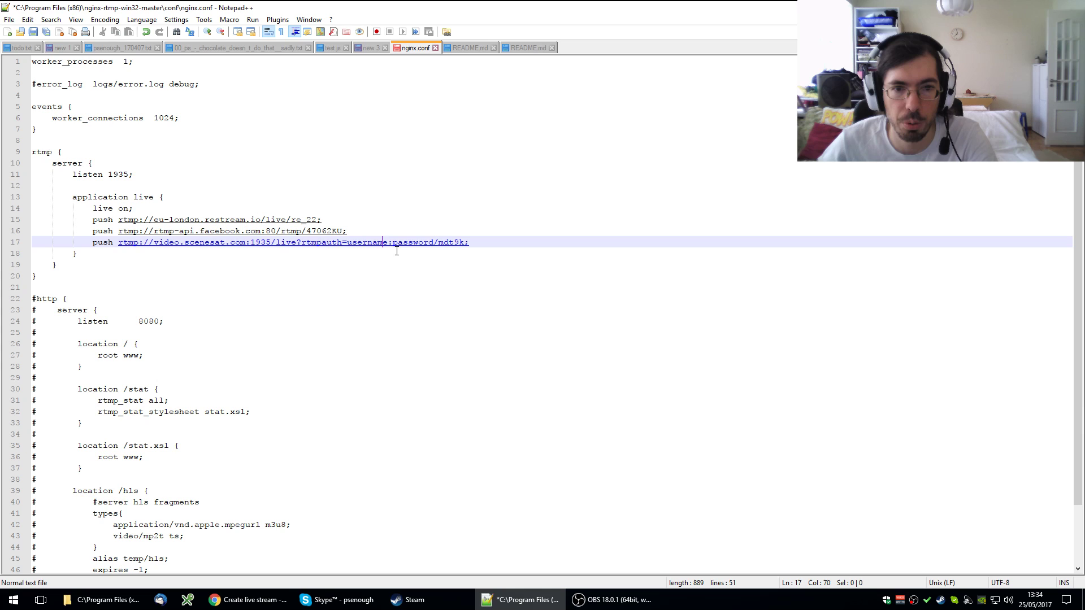
{"action": "left_click", "coordinate": [393, 246]}
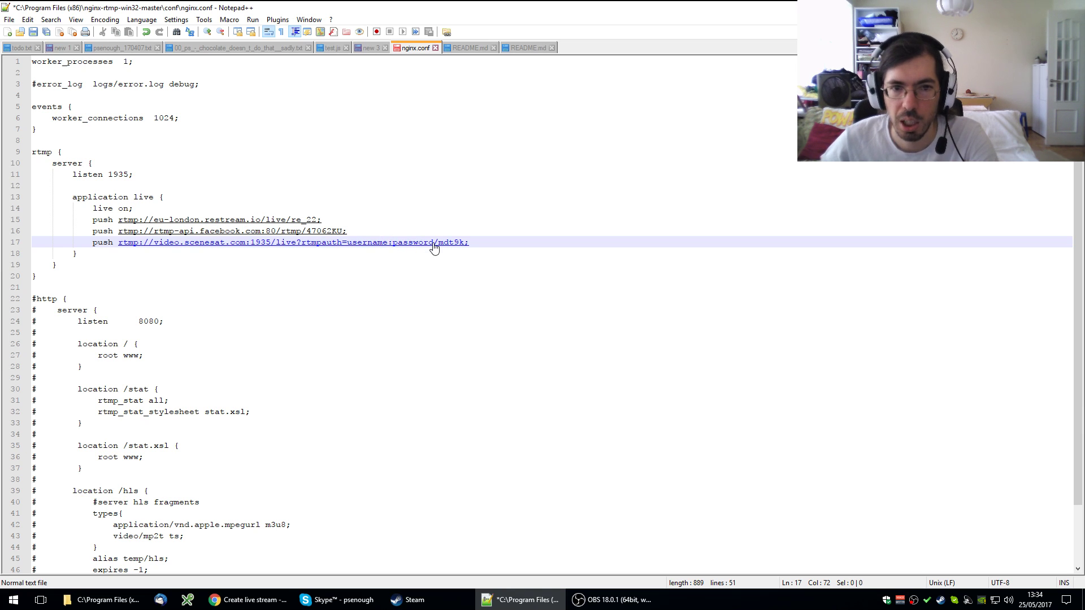
{"action": "left_click_drag", "start_coordinate": [433, 247], "coordinate": [347, 245]}
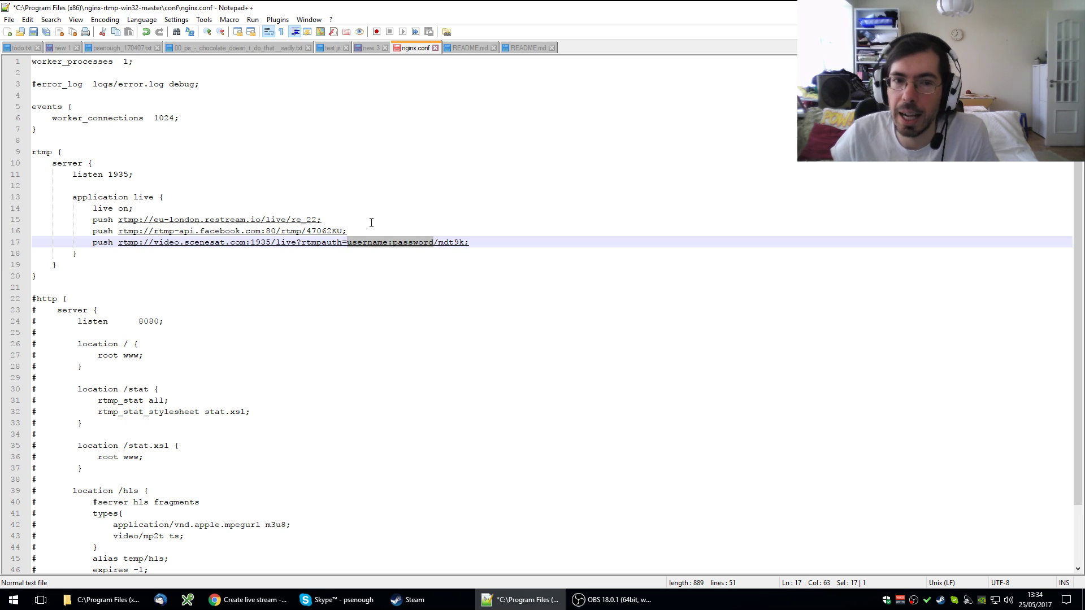
{"action": "double_click", "coordinate": [202, 247]}
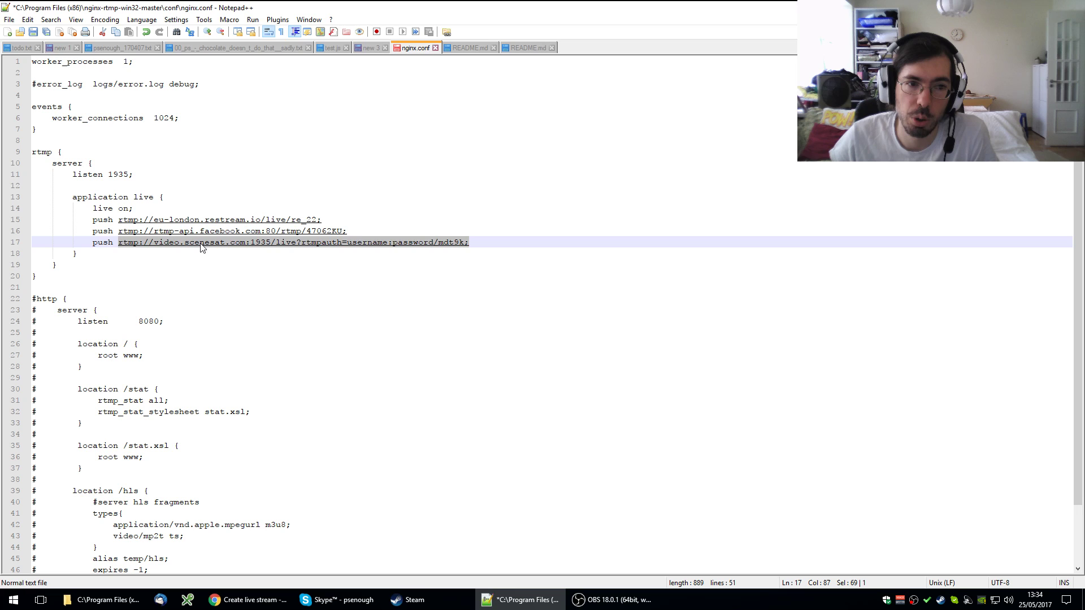
{"action": "triple_click", "coordinate": [498, 242]}
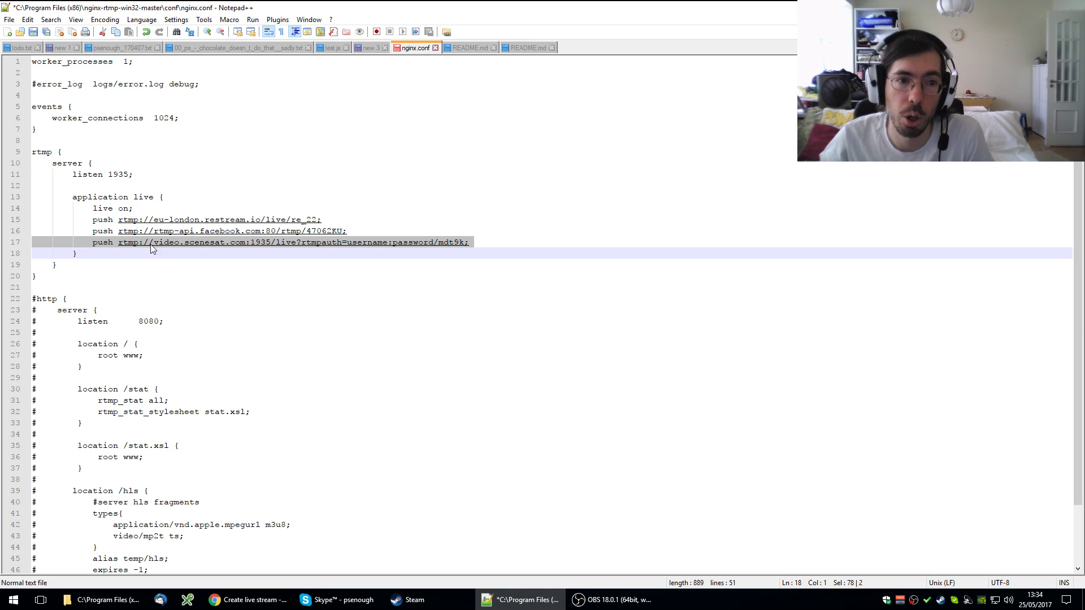
{"action": "left_click", "coordinate": [139, 224]}
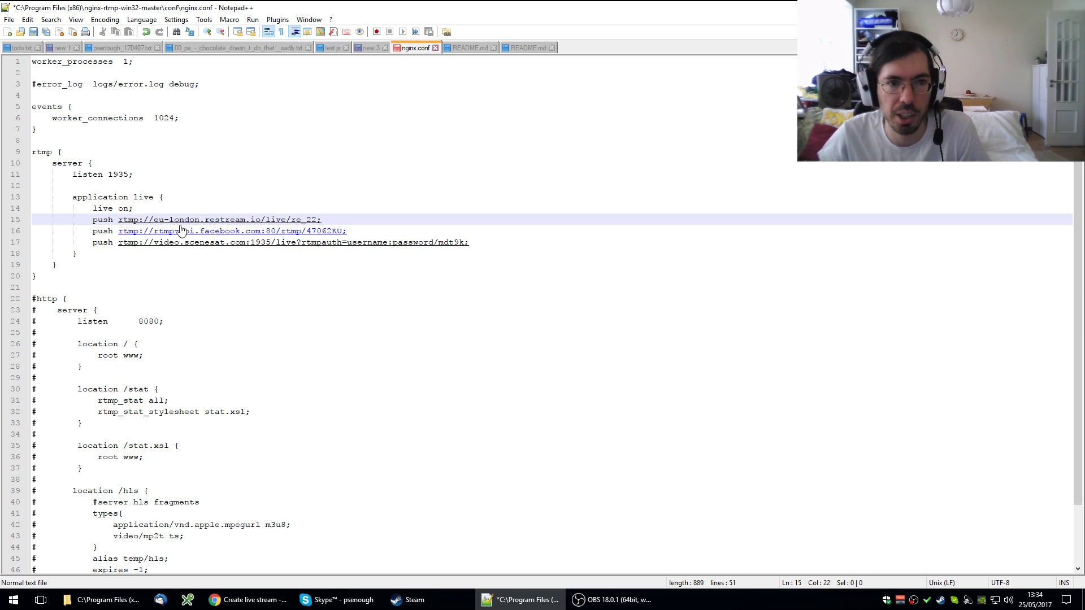
{"action": "type", "text": "s"}
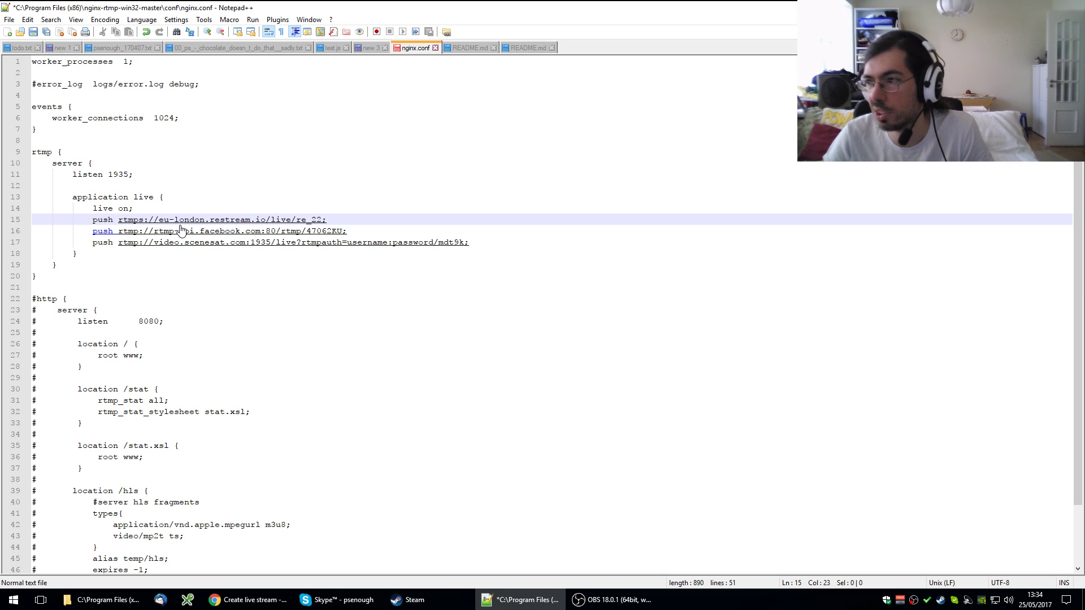
{"action": "key", "text": "BackSpace"}
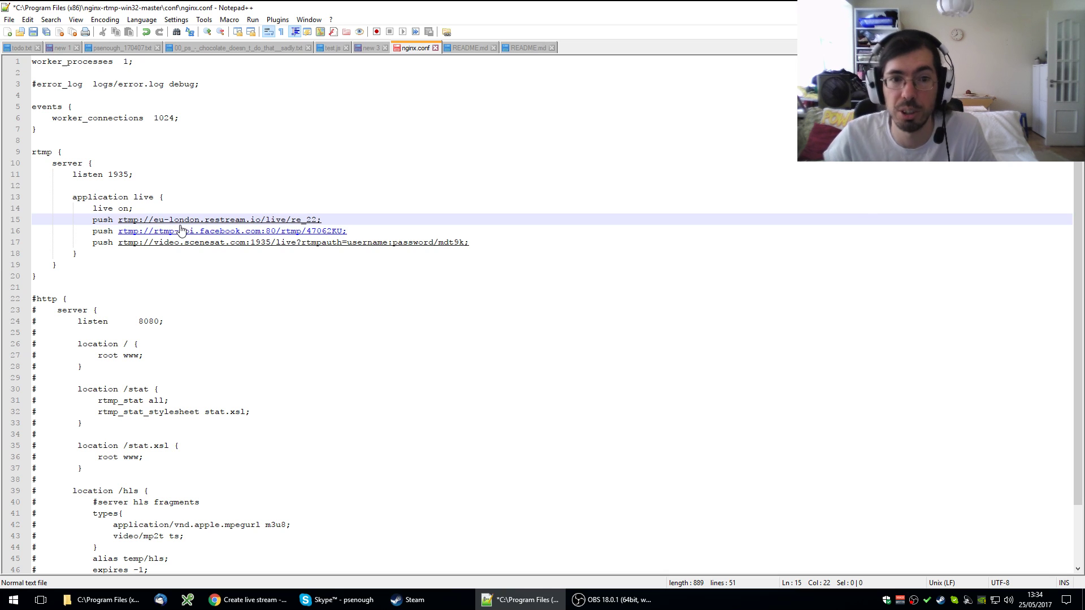
{"action": "left_click_drag", "start_coordinate": [478, 243], "coordinate": [93, 246]}
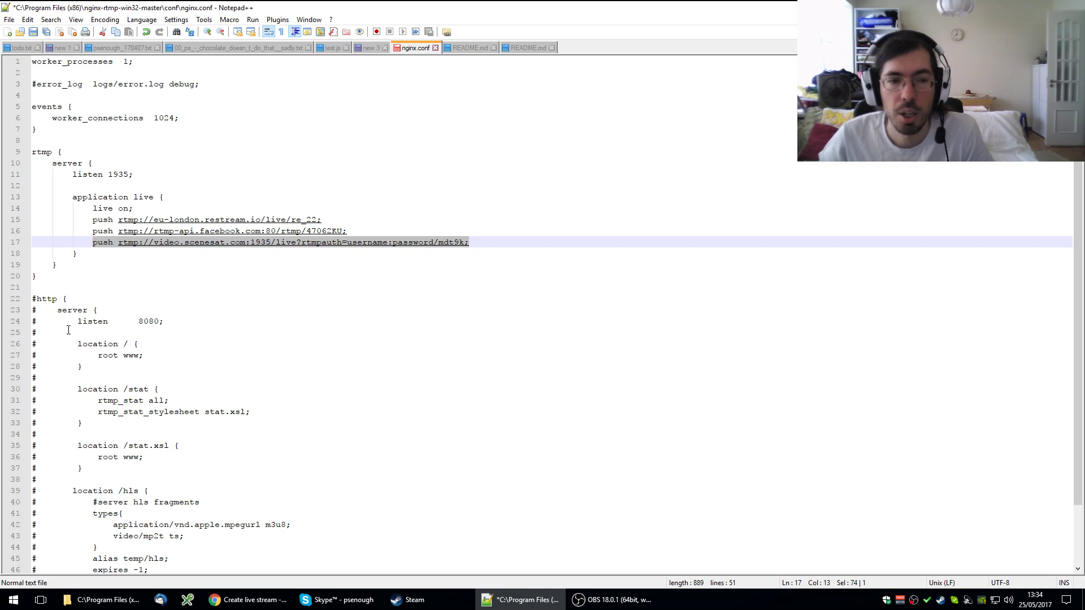
{"action": "left_click", "coordinate": [76, 278]}
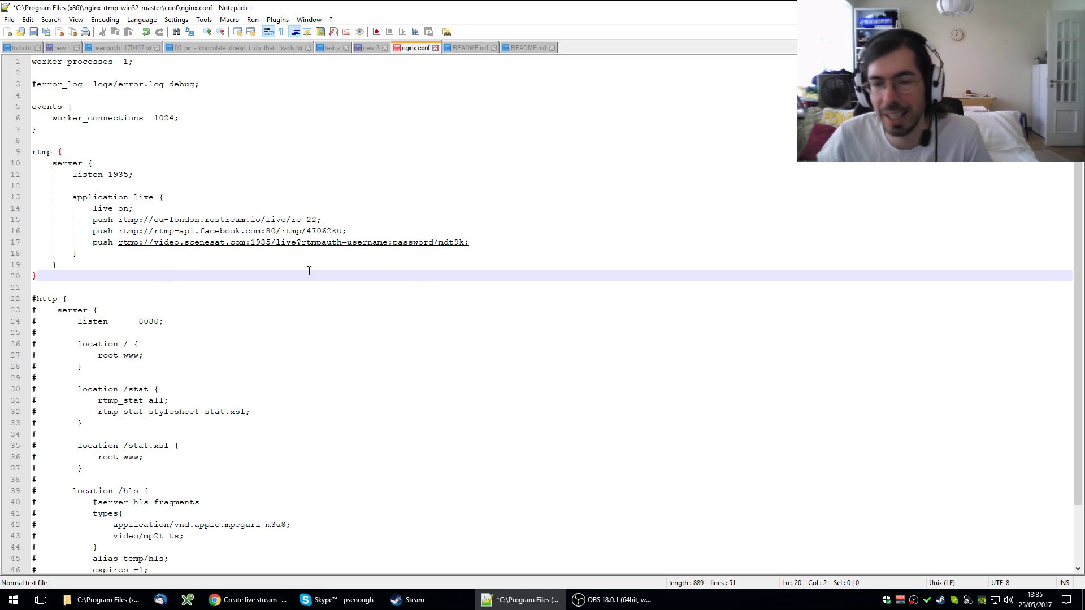
- Cancel the OBS Settings dialog without changes, leaving the unsaved nginx.conf in Notepad++
{"action": "left_click", "coordinate": [64, 142]}
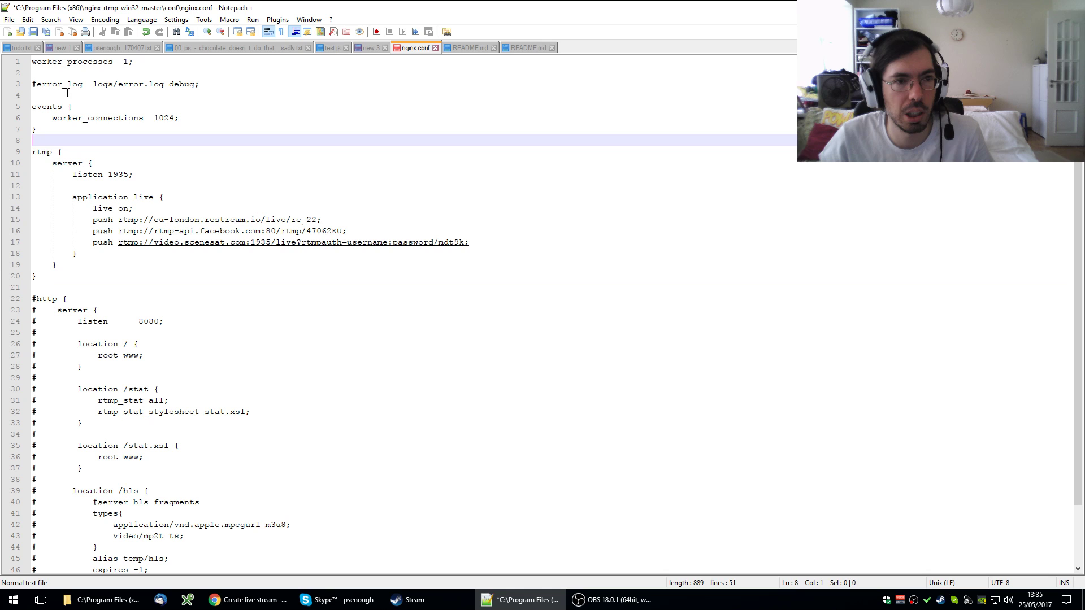
{"action": "left_click", "coordinate": [87, 95]}
{"action": "left_click", "coordinate": [142, 64]}
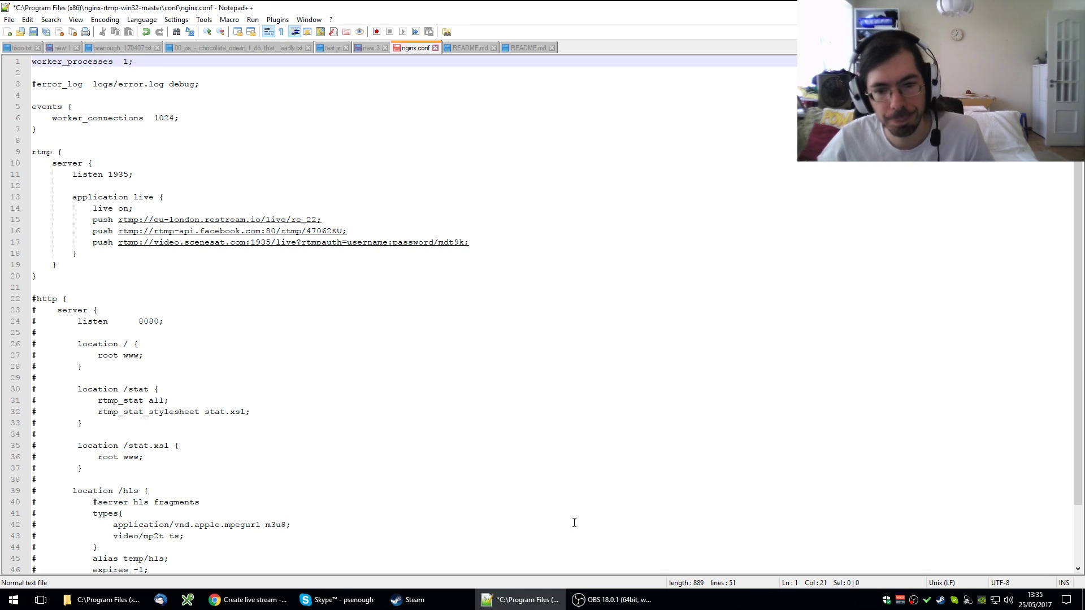
{"action": "left_click", "coordinate": [613, 599]}
{"action": "left_click", "coordinate": [747, 461]}
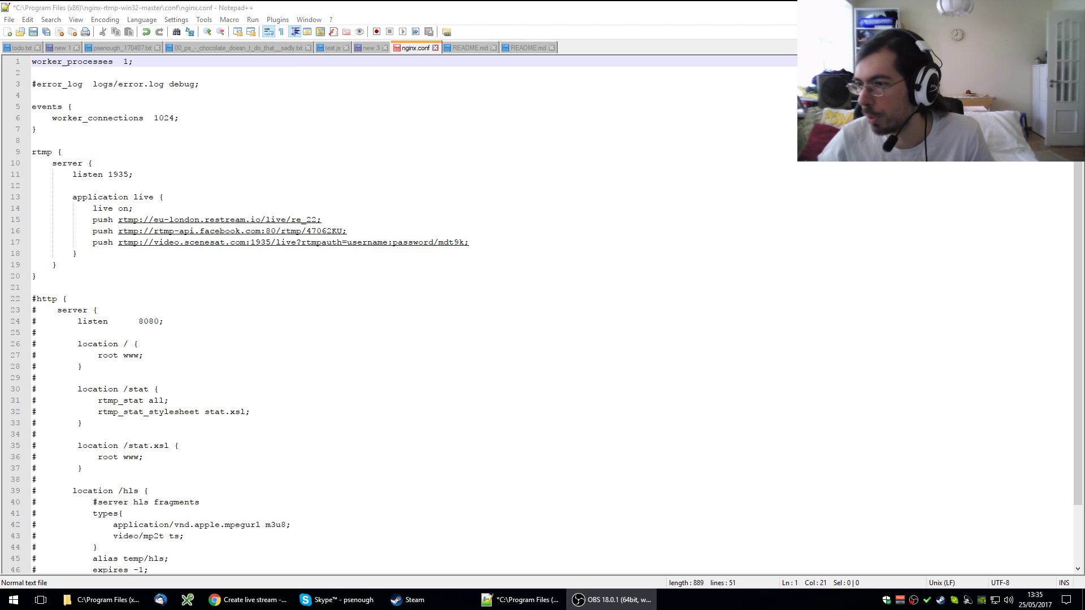